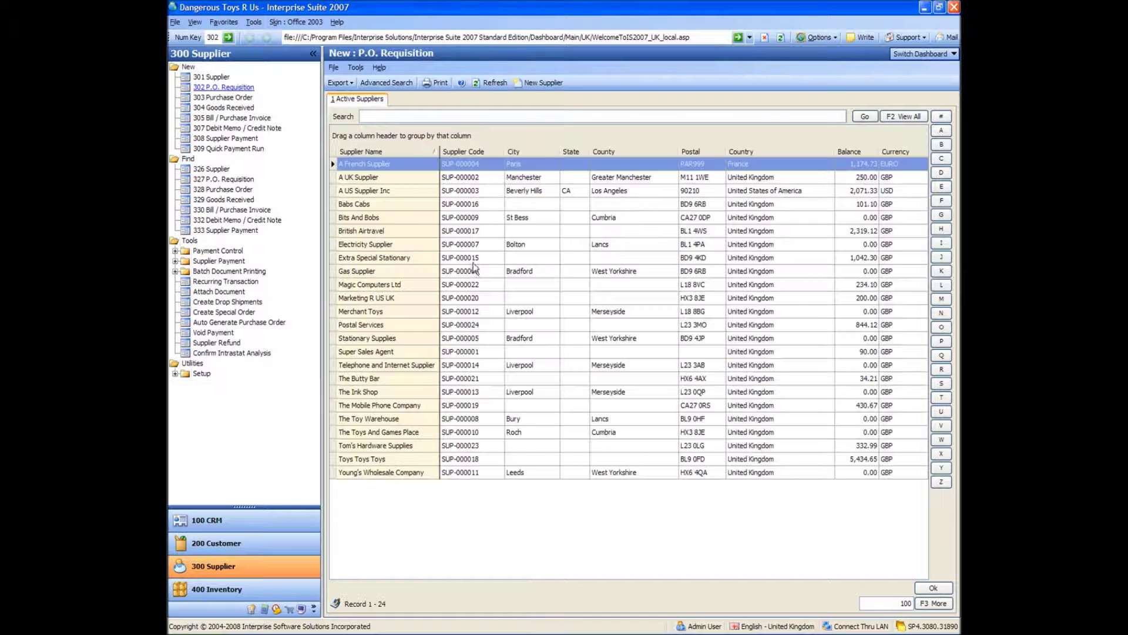
Start a purchase requisition for A UK Supplier and add a line for Bullets with quantity 10
left_click(409, 178)
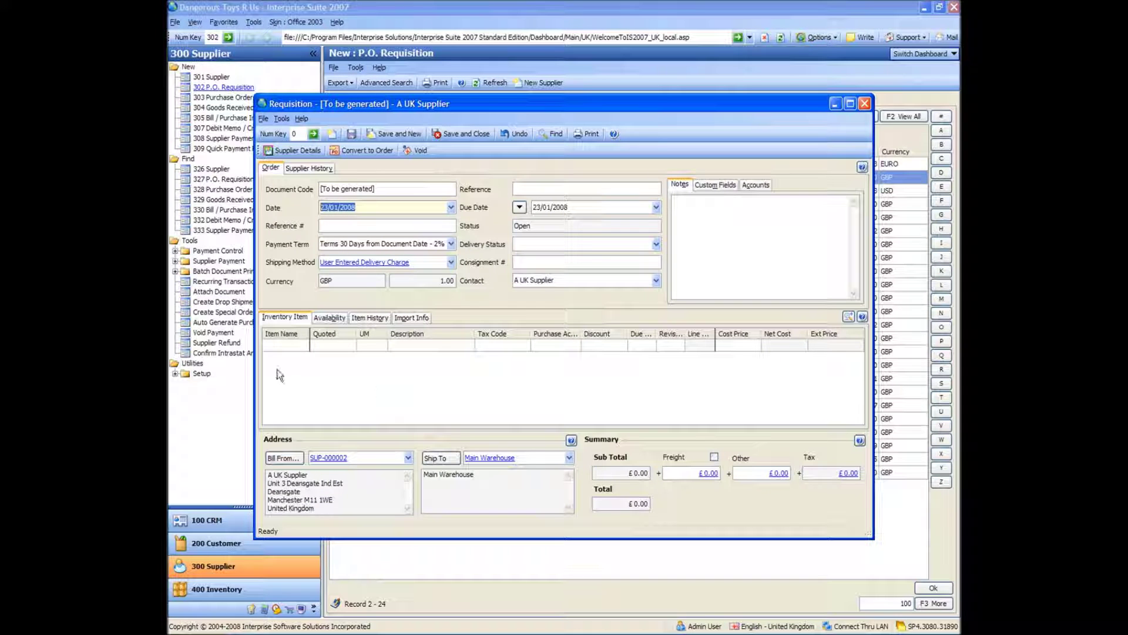
left_click(285, 348)
type("bull")
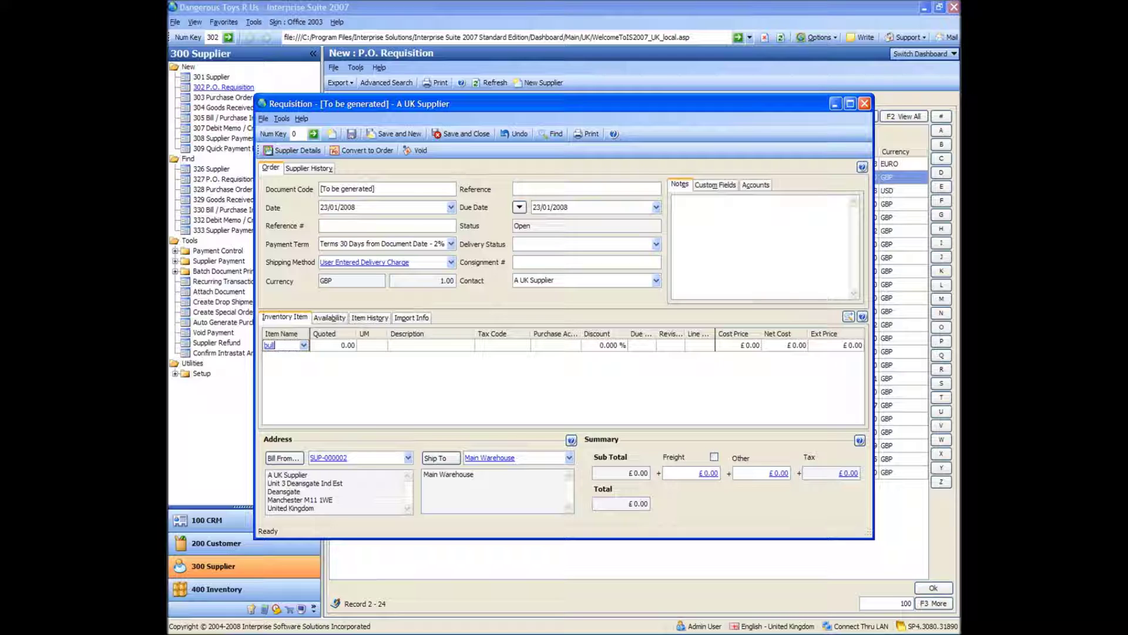
key("Tab")
type("10")
key("Tab")
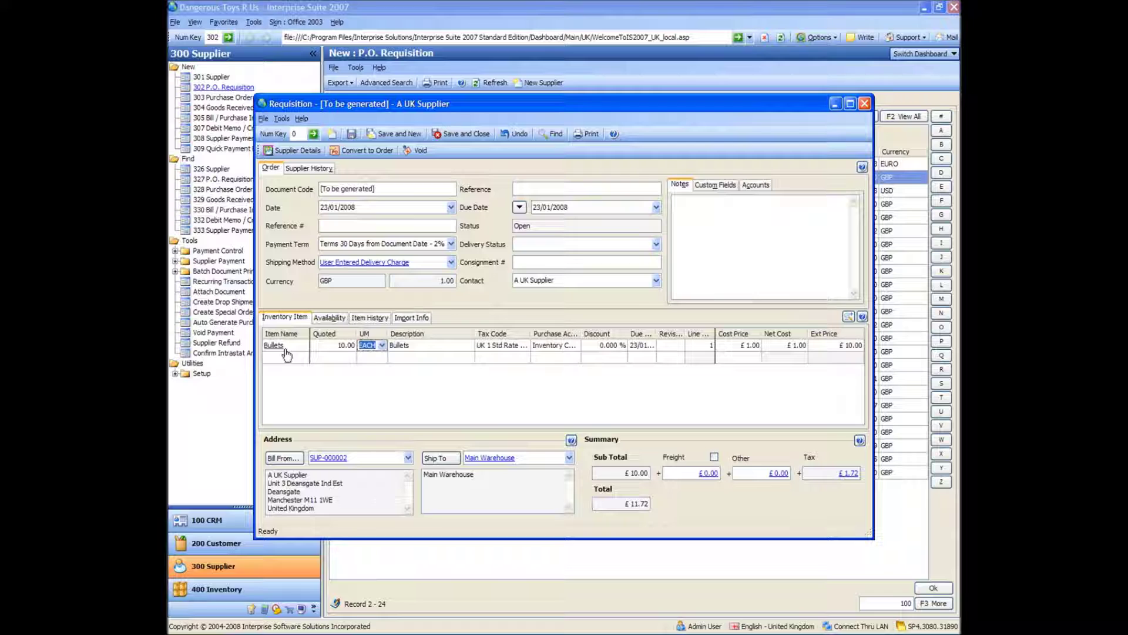
Add a second requisition line for Hand Gun with quantity 10 and save the requisition
left_click(291, 359)
type("hand gun")
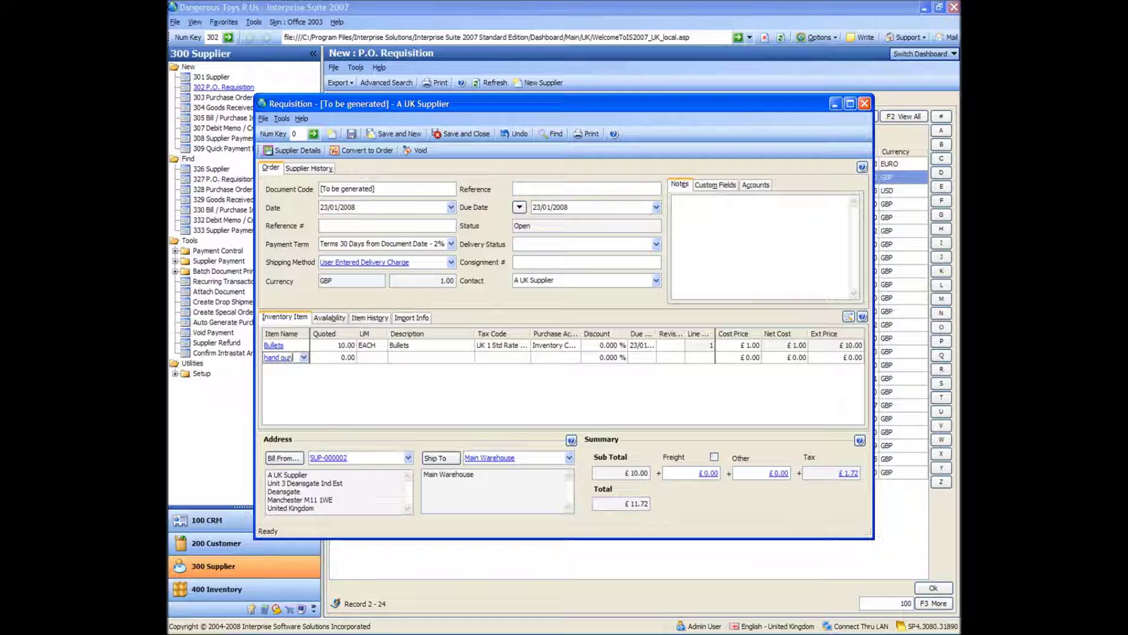
key("Tab")
type("10")
key("Tab")
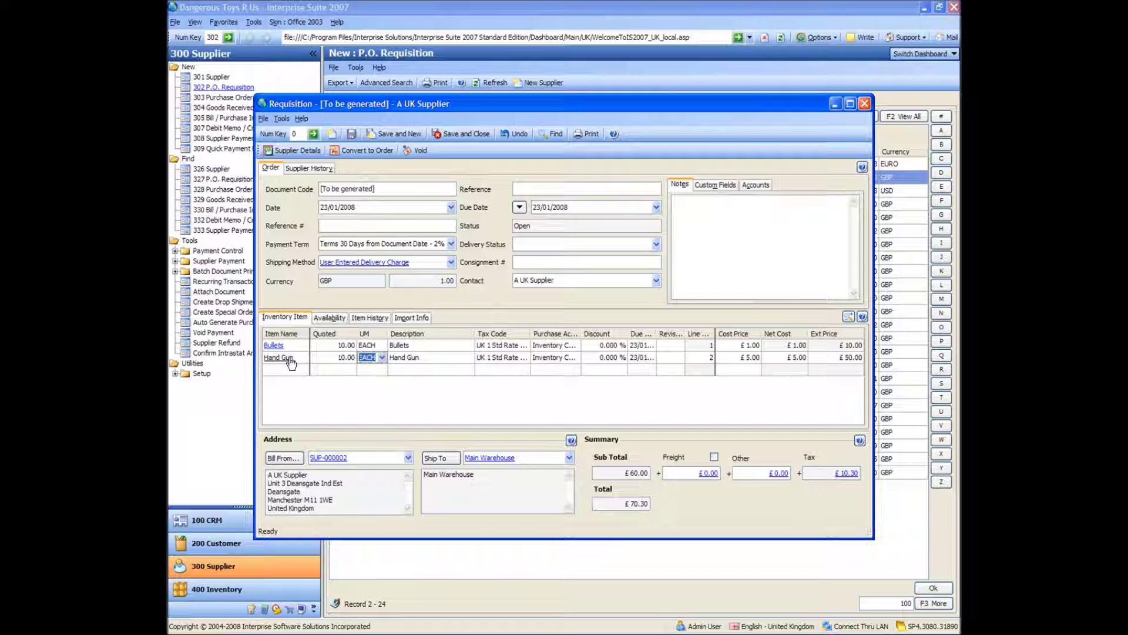
left_click(350, 136)
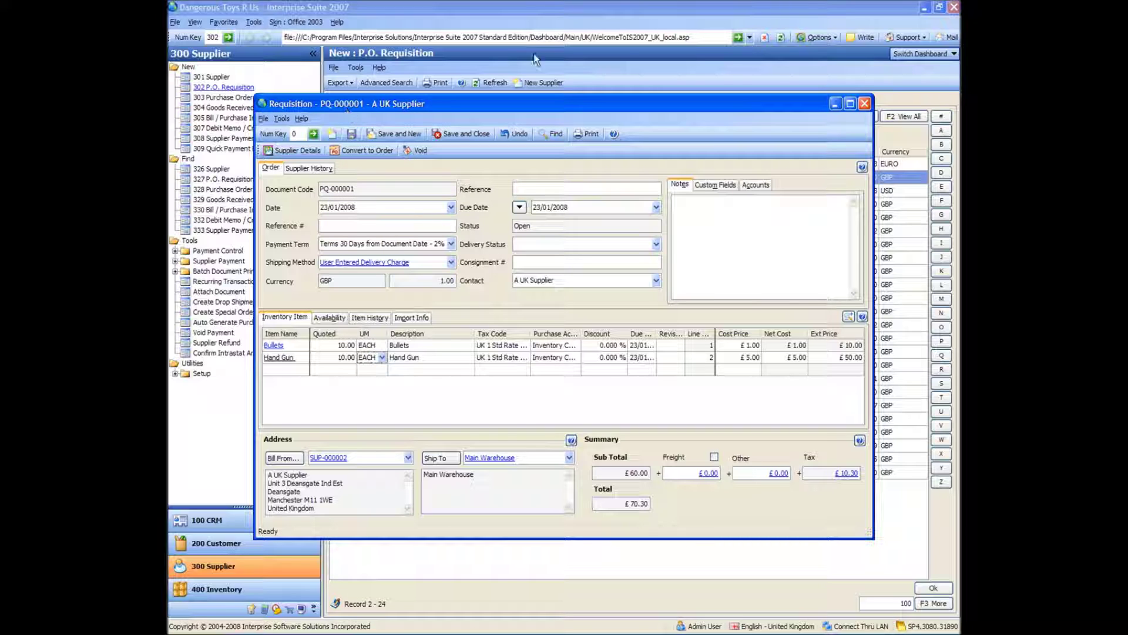
Open a print preview of the saved requisition, and close the preview and the requisition
left_click(587, 133)
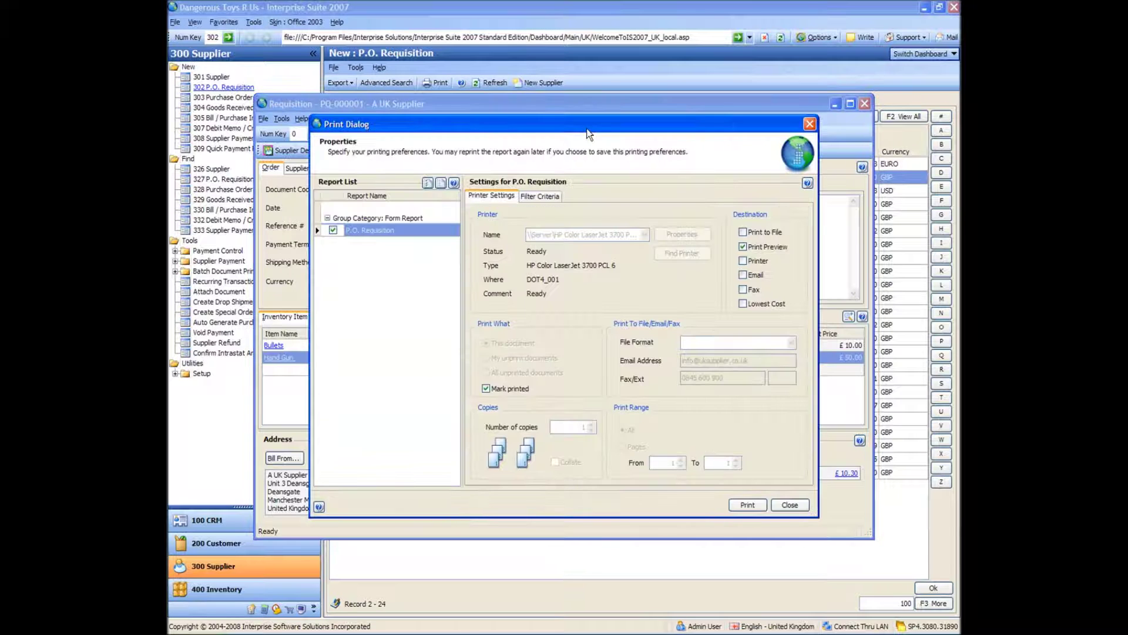
left_click(747, 504)
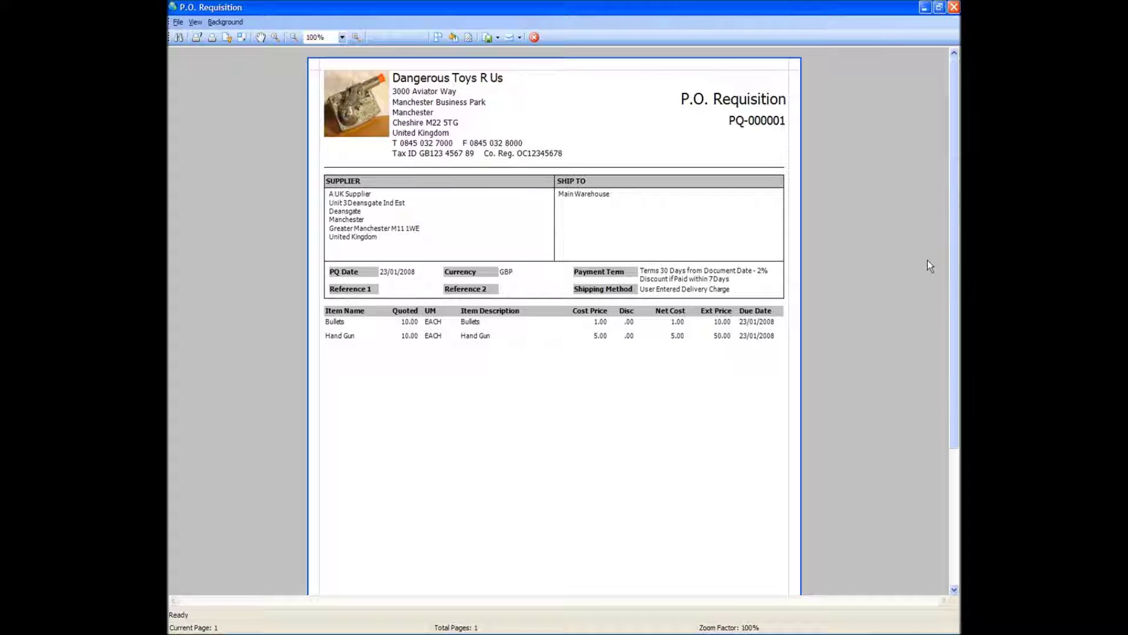
left_click(955, 8)
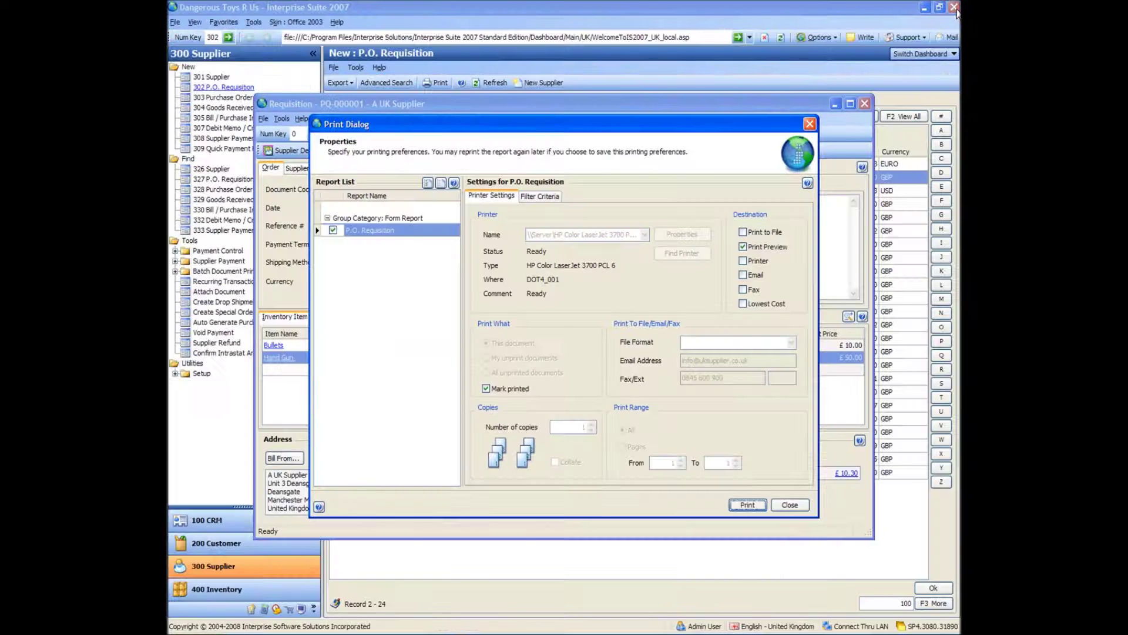
left_click(798, 503)
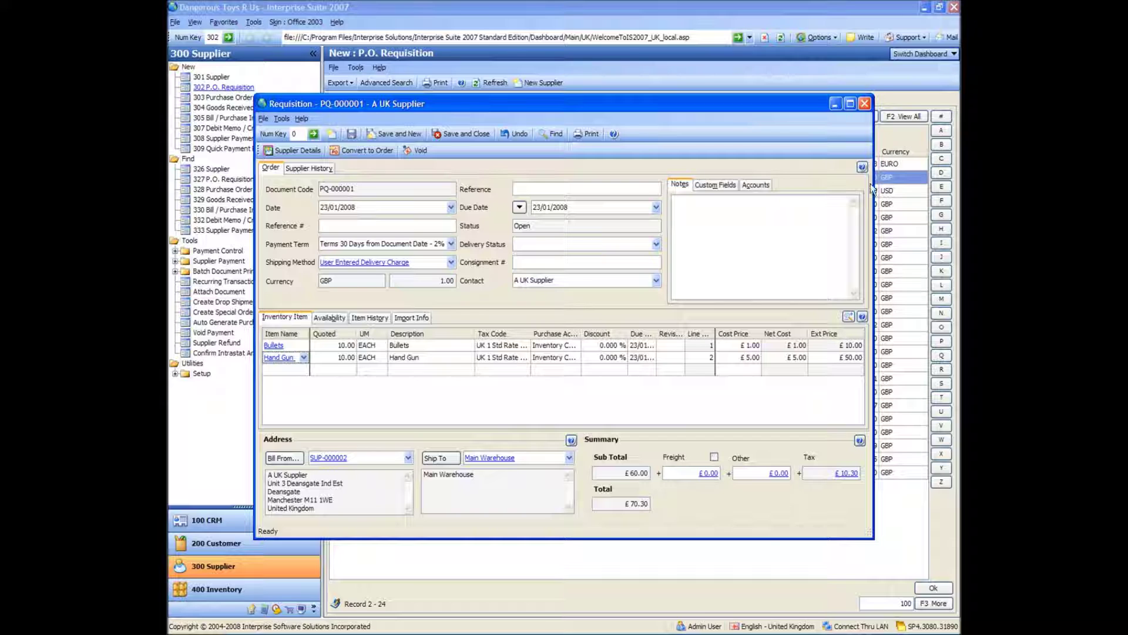
left_click(864, 104)
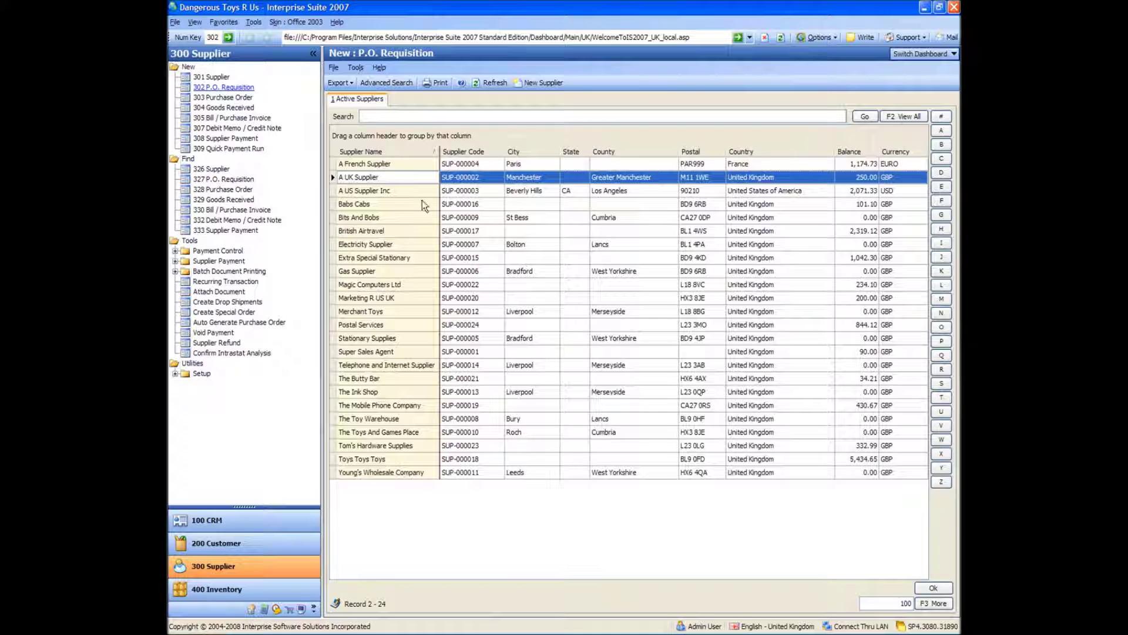
Start a purchase order for A UK Supplier and add a line for Bullets with quantity 10
left_click(214, 98)
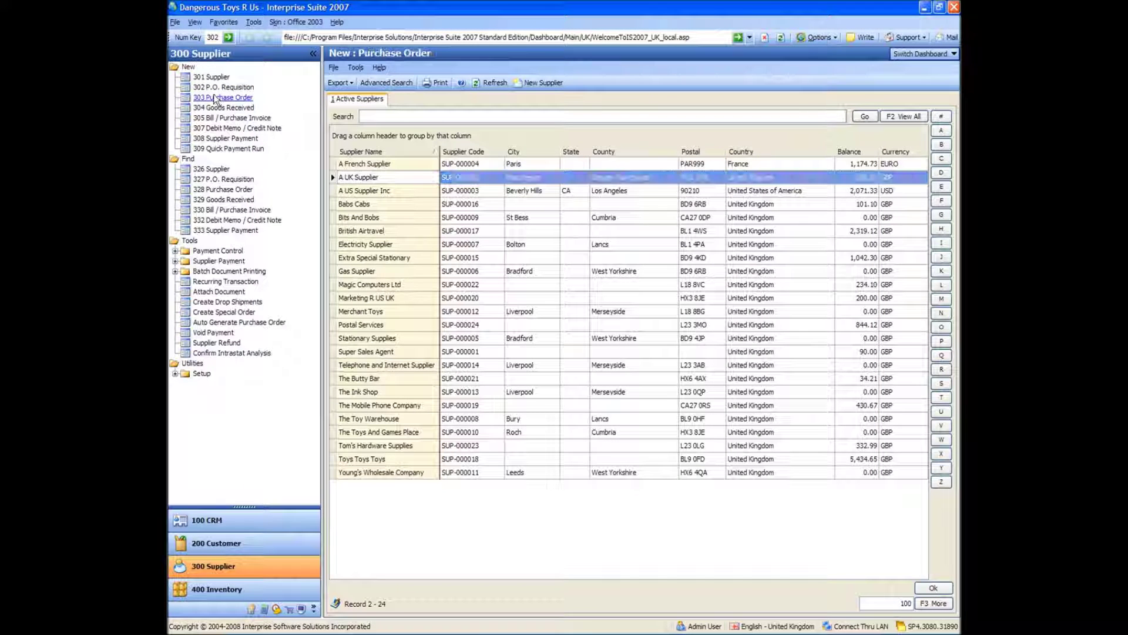
double_click(401, 177)
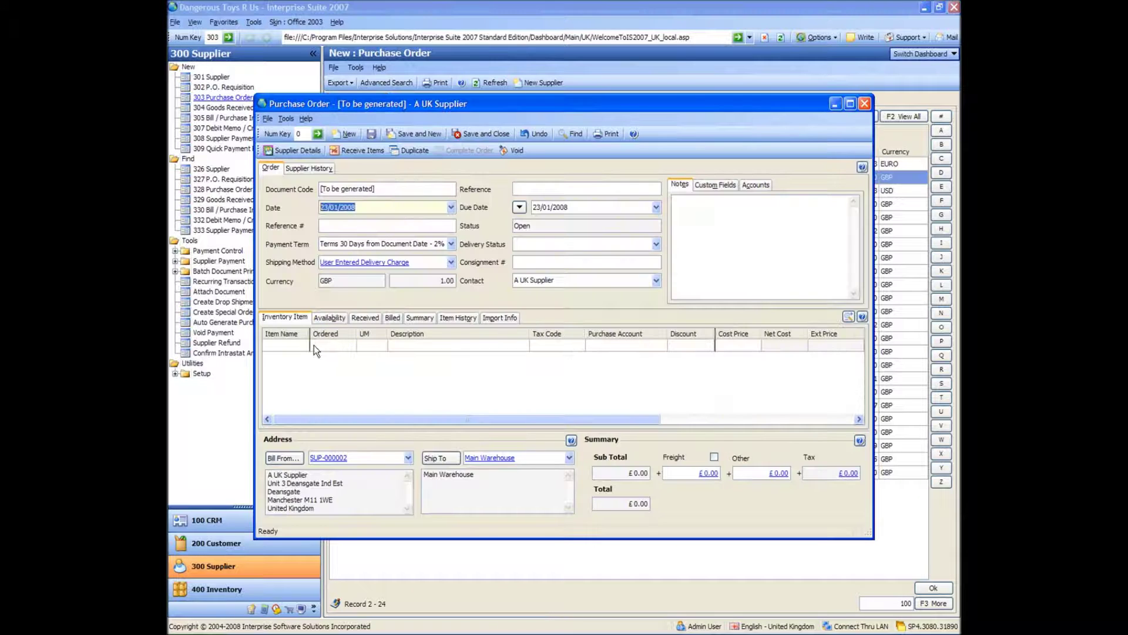
left_click(295, 350)
type("Bullets")
key("Tab")
type("10")
key("Tab")
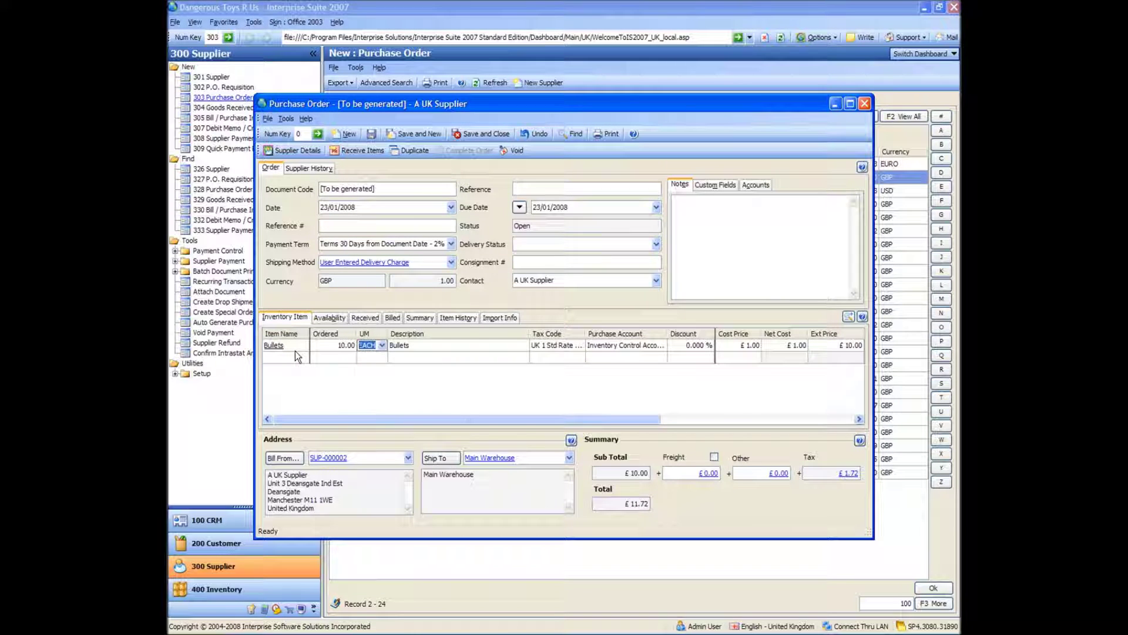
Add a NONSTOCK line with quantity 10 and the description "Free Text Item" to the purchase order
left_click(304, 358)
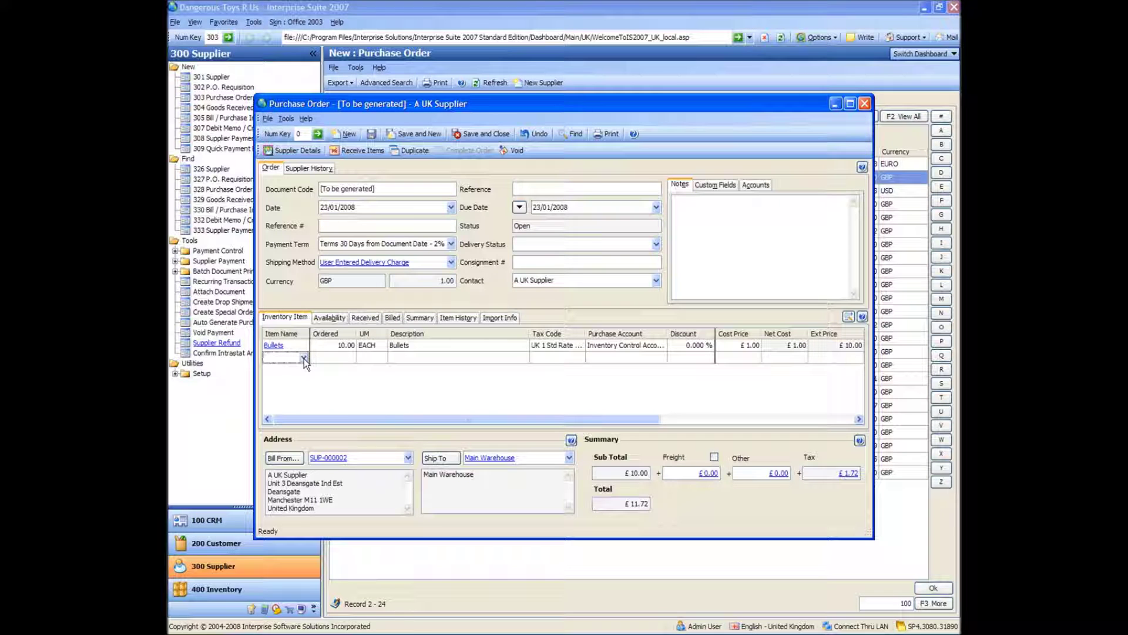
key("Tab")
type("10")
key("Tab")
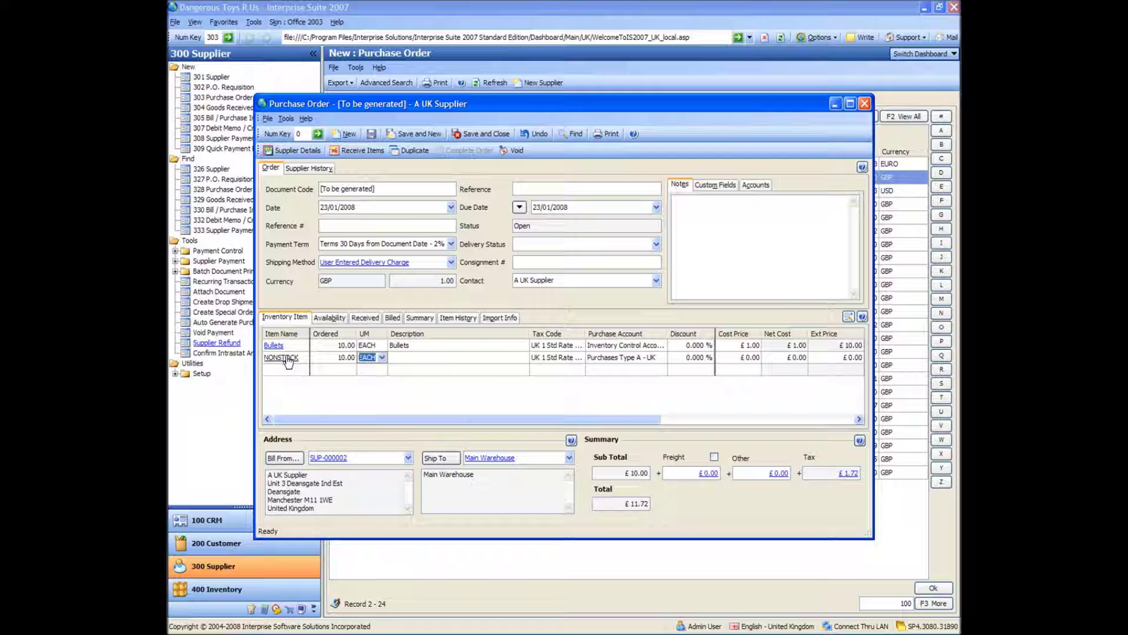
left_click(521, 358)
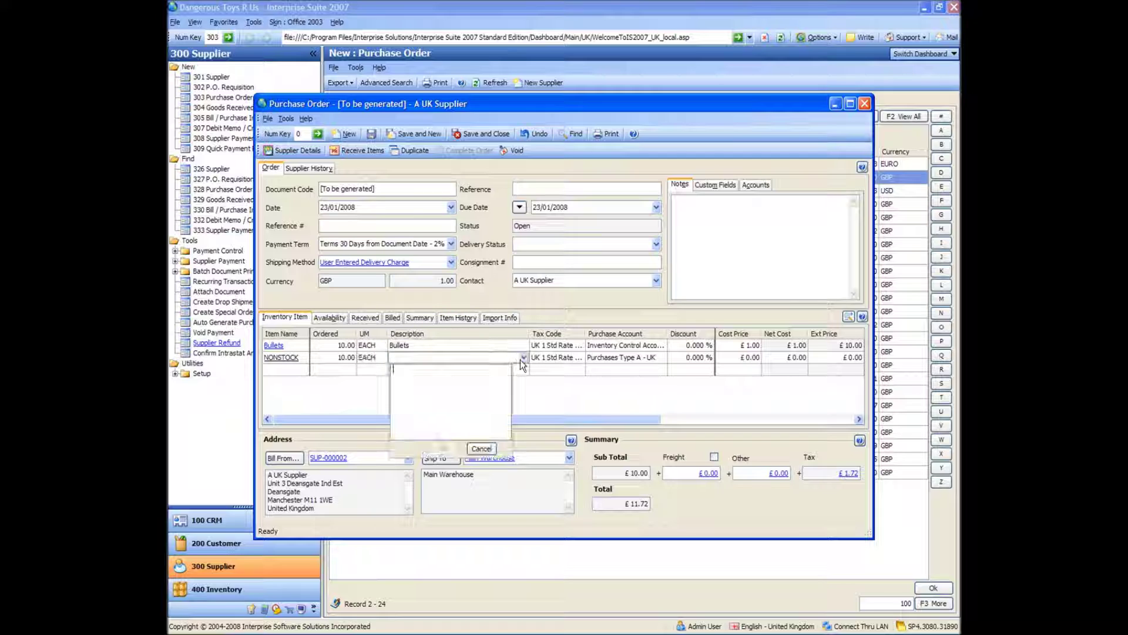
type("Free T")
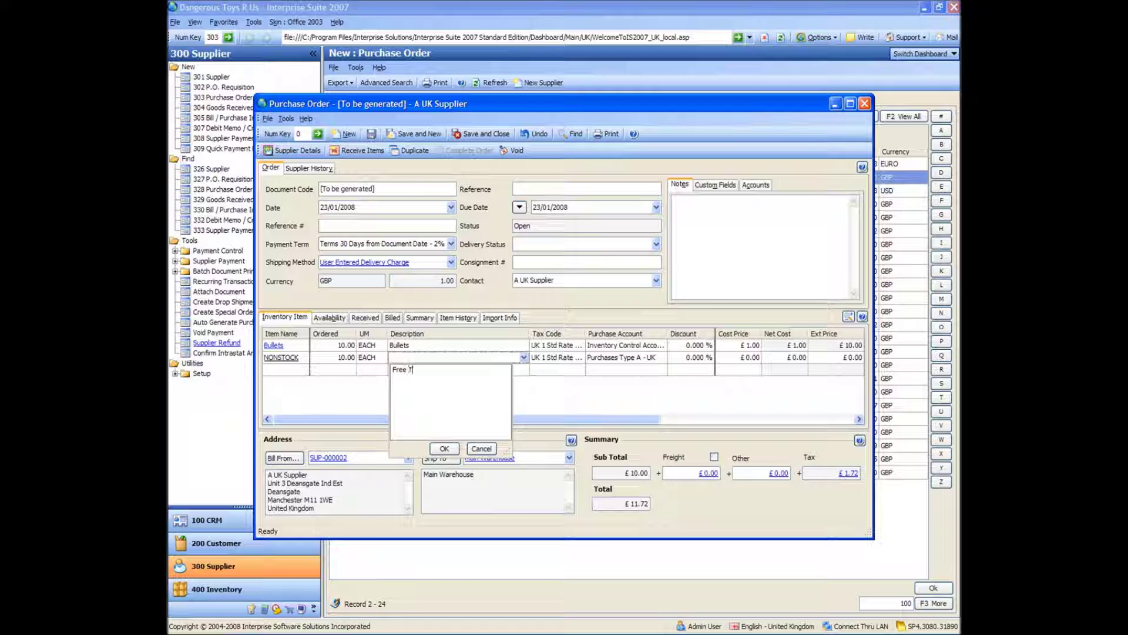
type("ext Item")
left_click(444, 448)
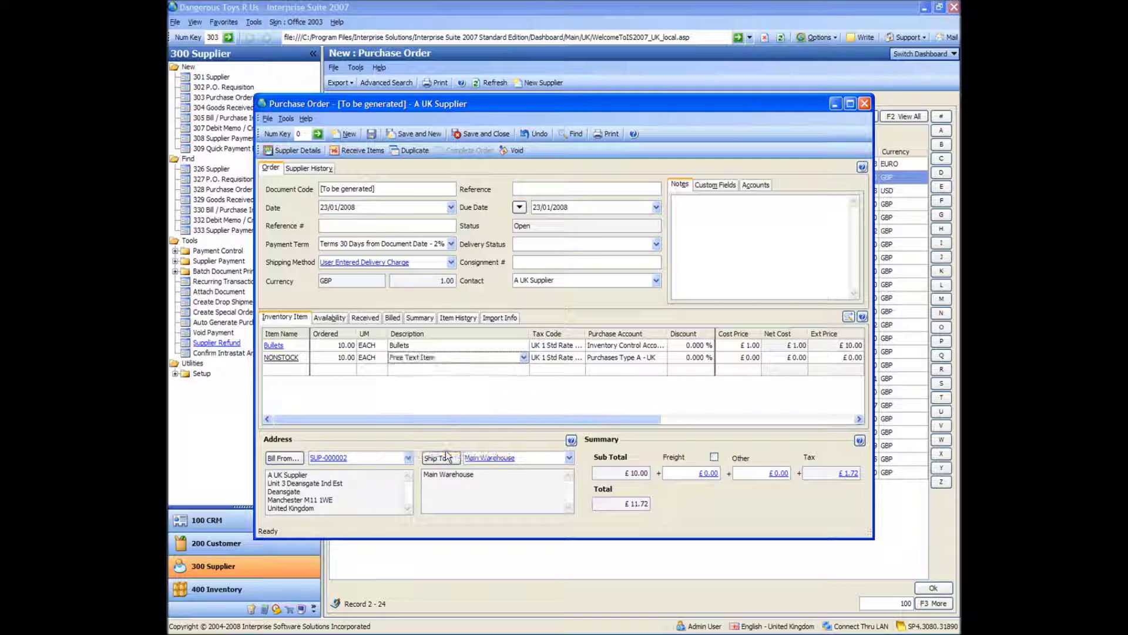
Set the NONSTOCK line's cost price to £10.00, and save and close the purchase order
left_click(739, 355)
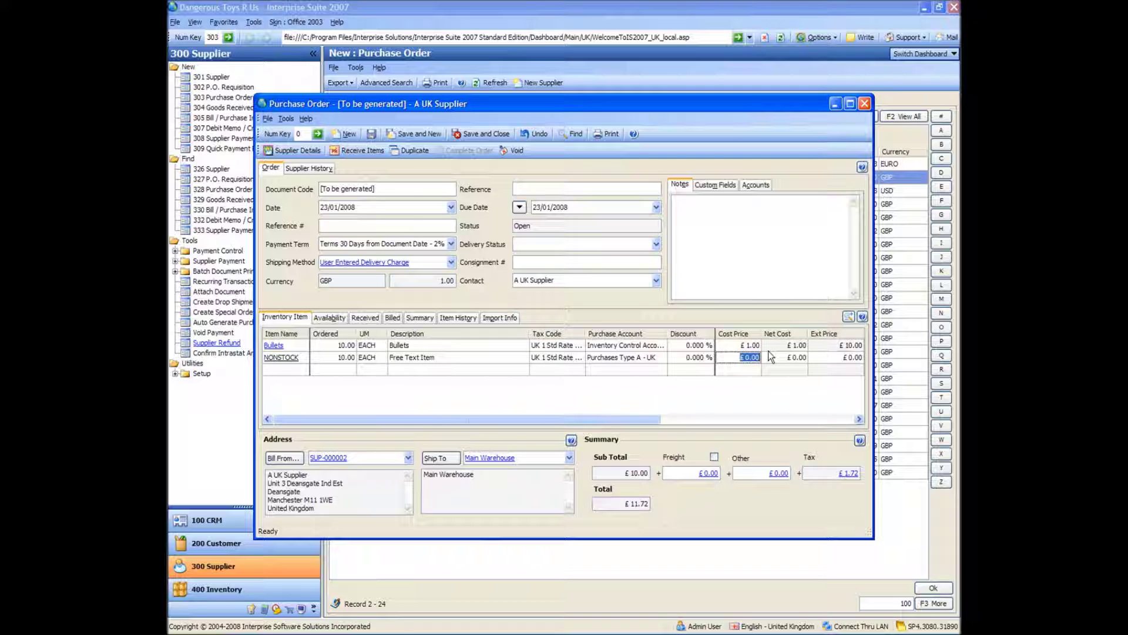
type("10")
key("Return")
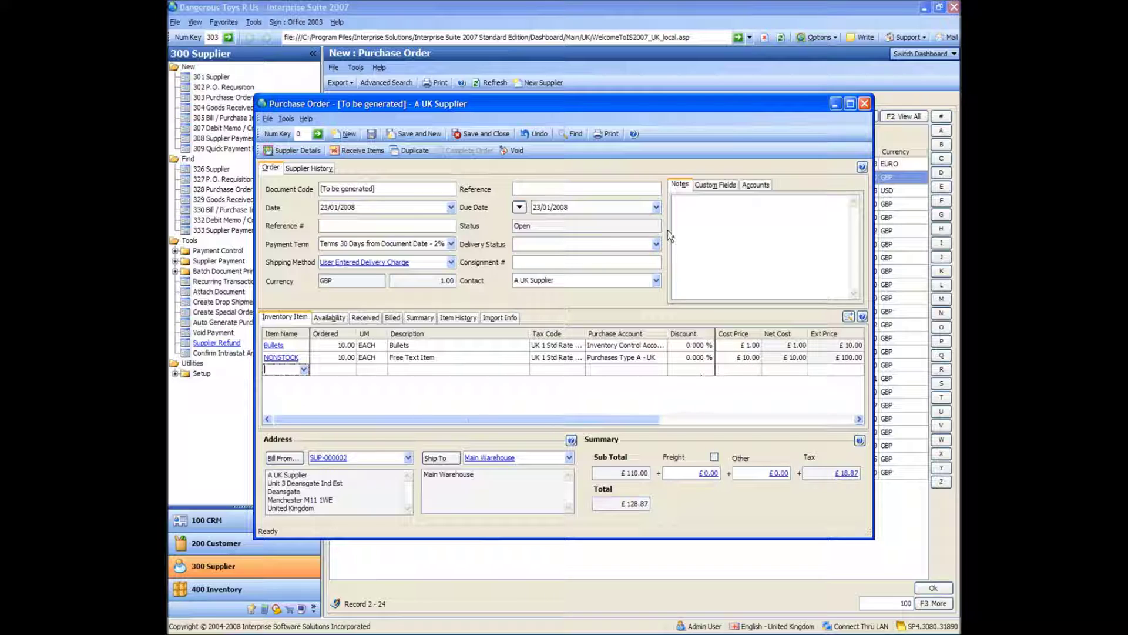
left_click(490, 134)
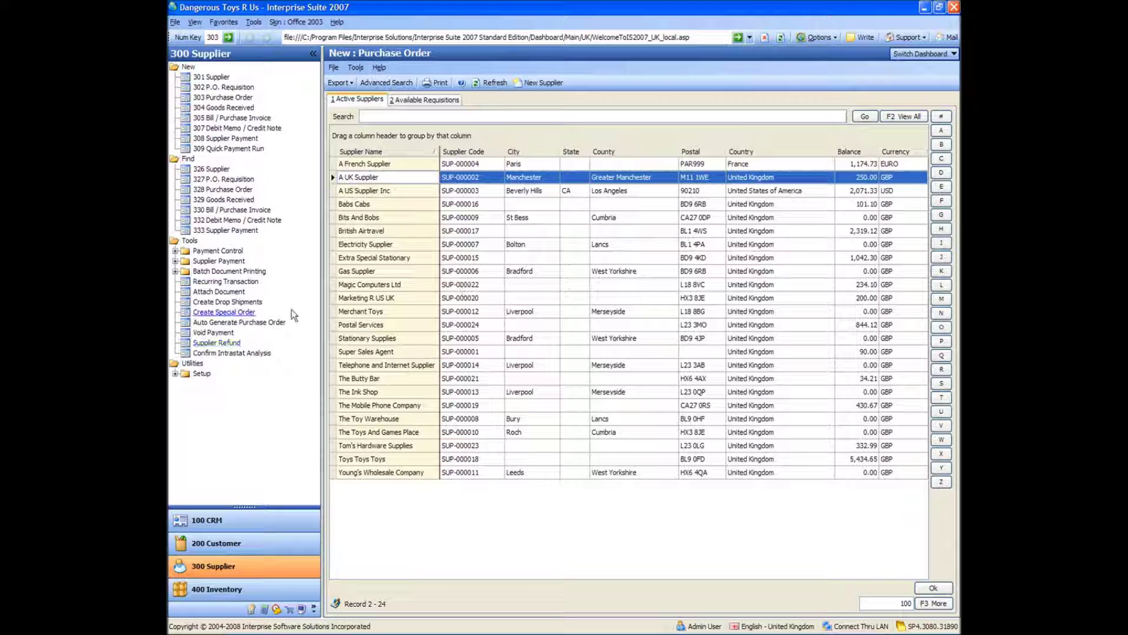
Preview the unprinted A UK Supplier purchase order through batch document printing, and close the preview and print dialog
left_click(175, 272)
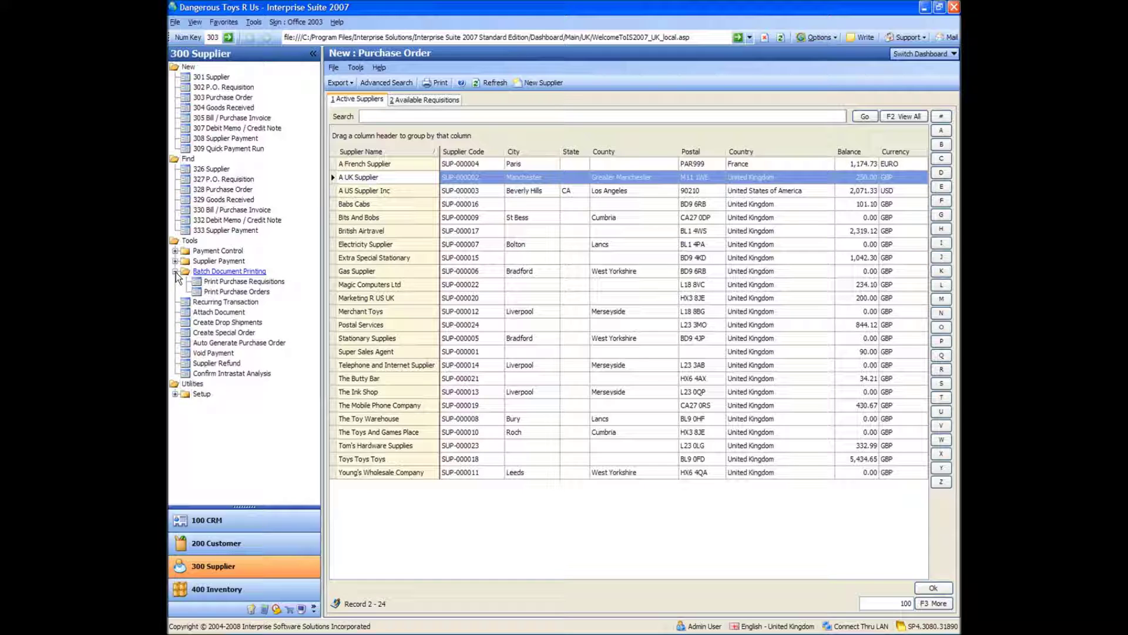
left_click(241, 292)
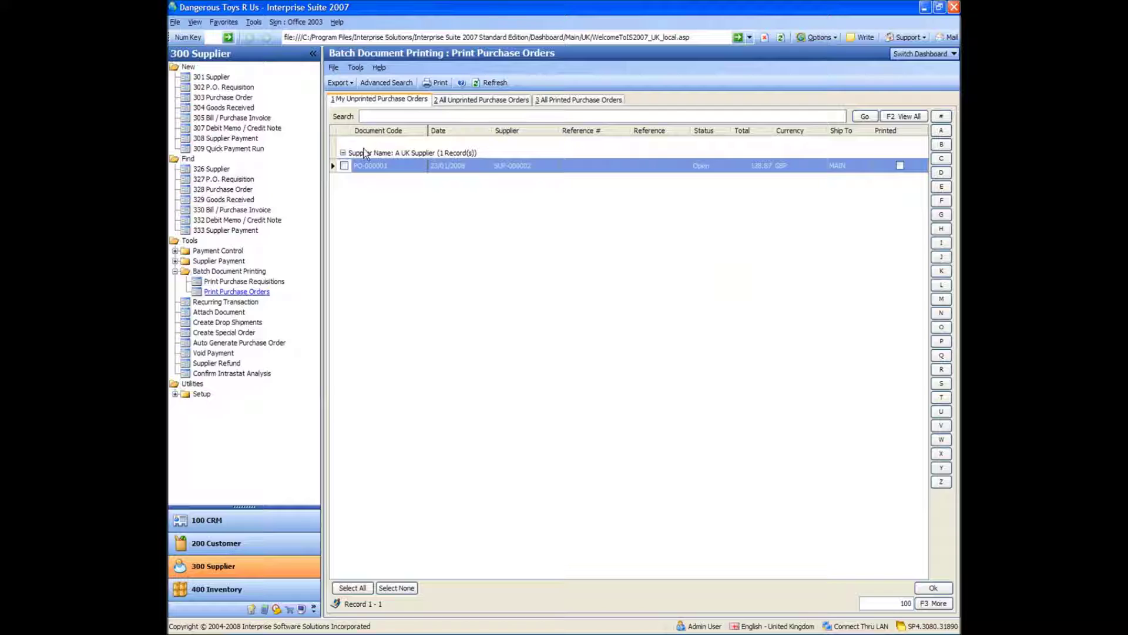
left_click(345, 165)
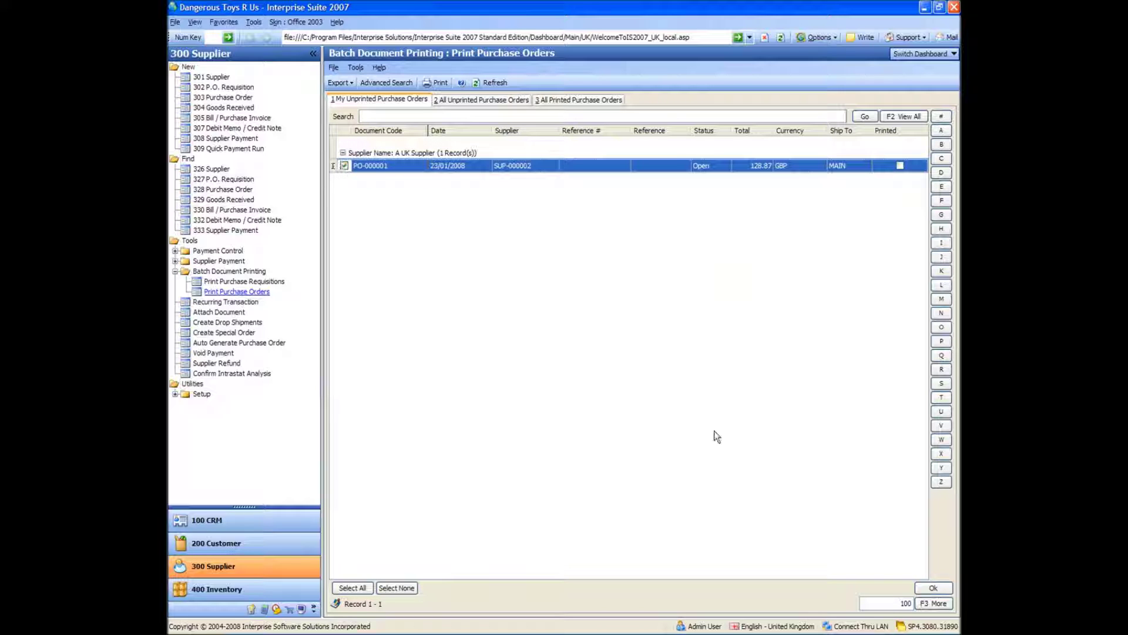
left_click(934, 585)
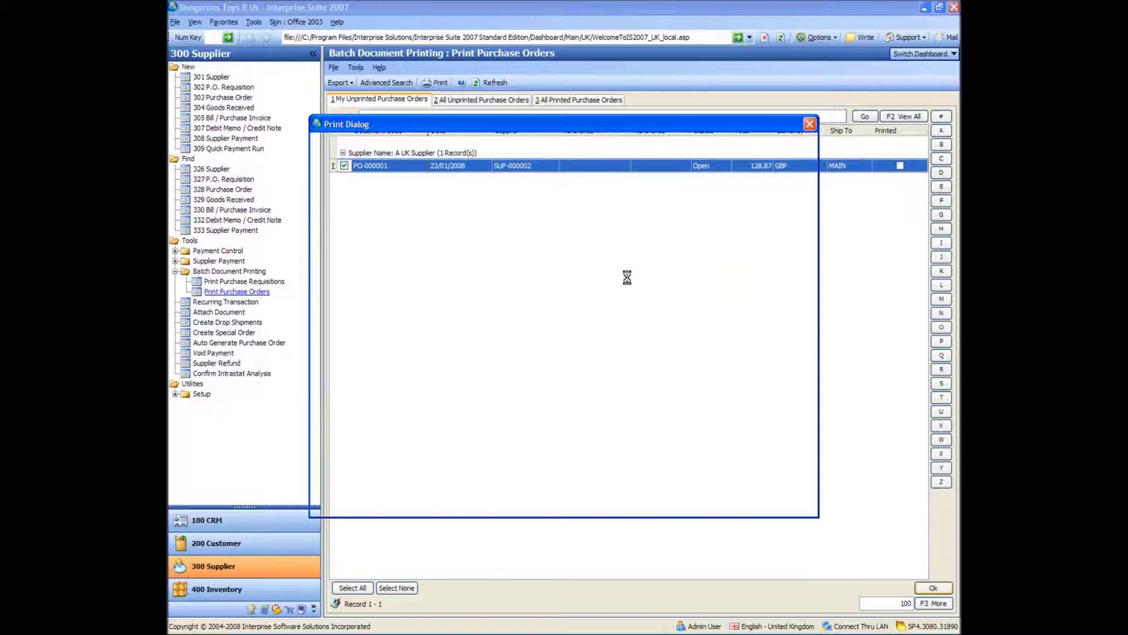
left_click(750, 505)
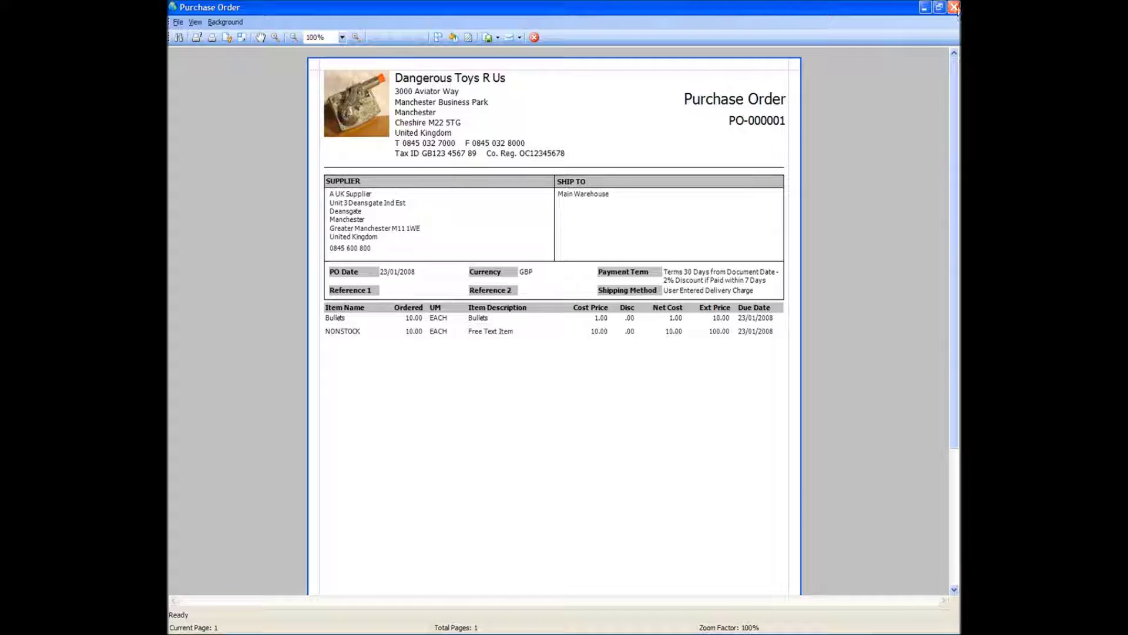
left_click(953, 7)
left_click(789, 505)
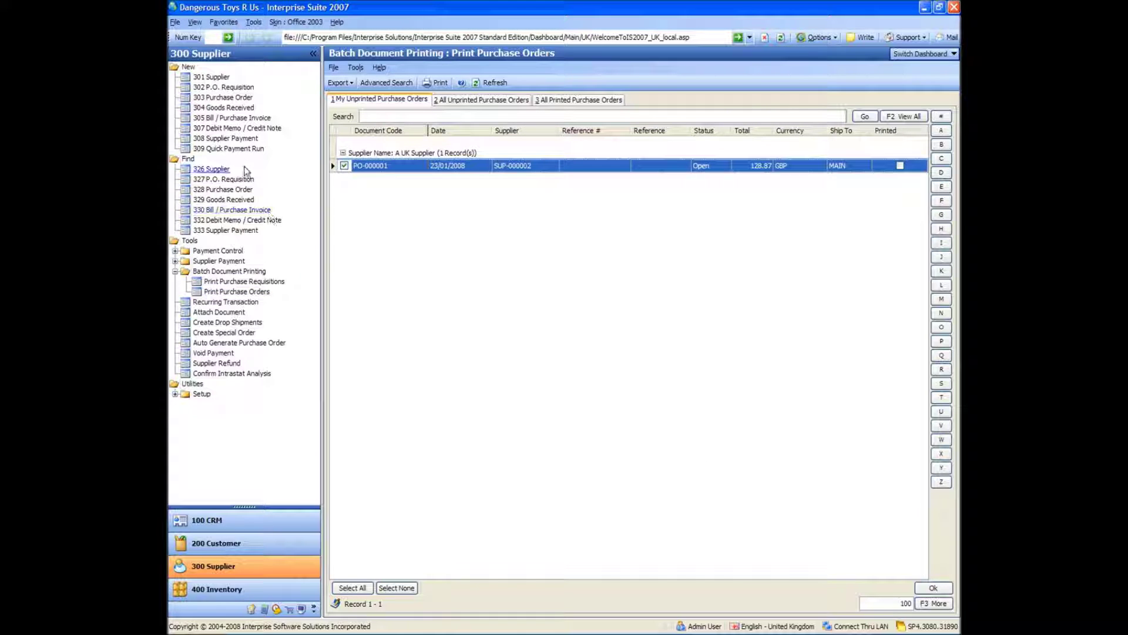
Create a purchase order from A UK Supplier's available requisition and save it
left_click(227, 98)
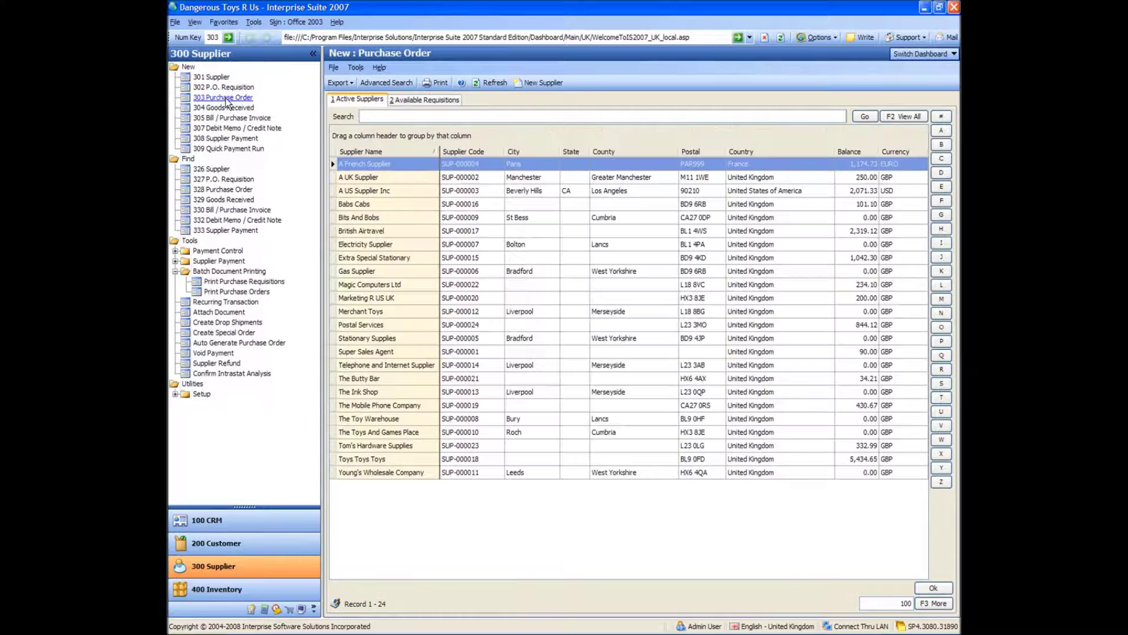
left_click(420, 101)
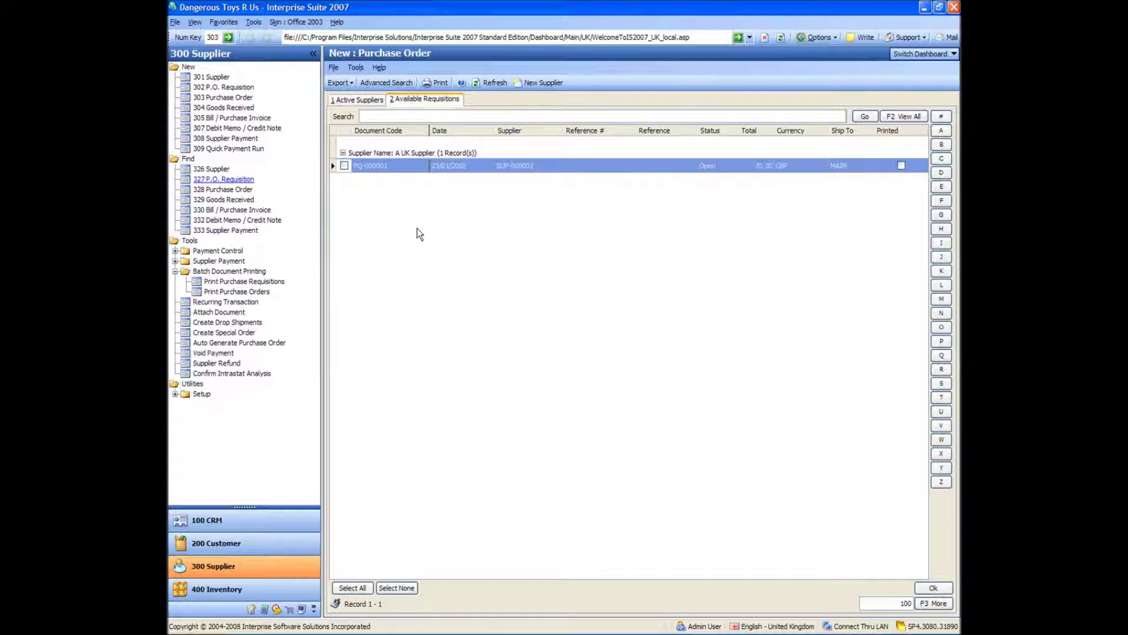
left_click(344, 166)
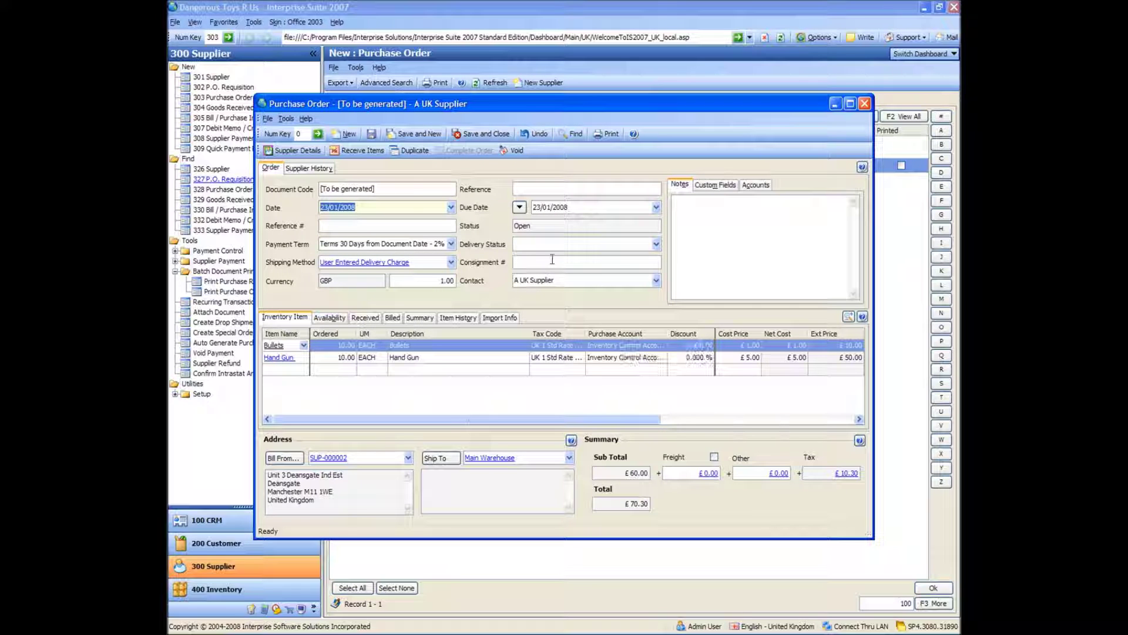
left_click(371, 134)
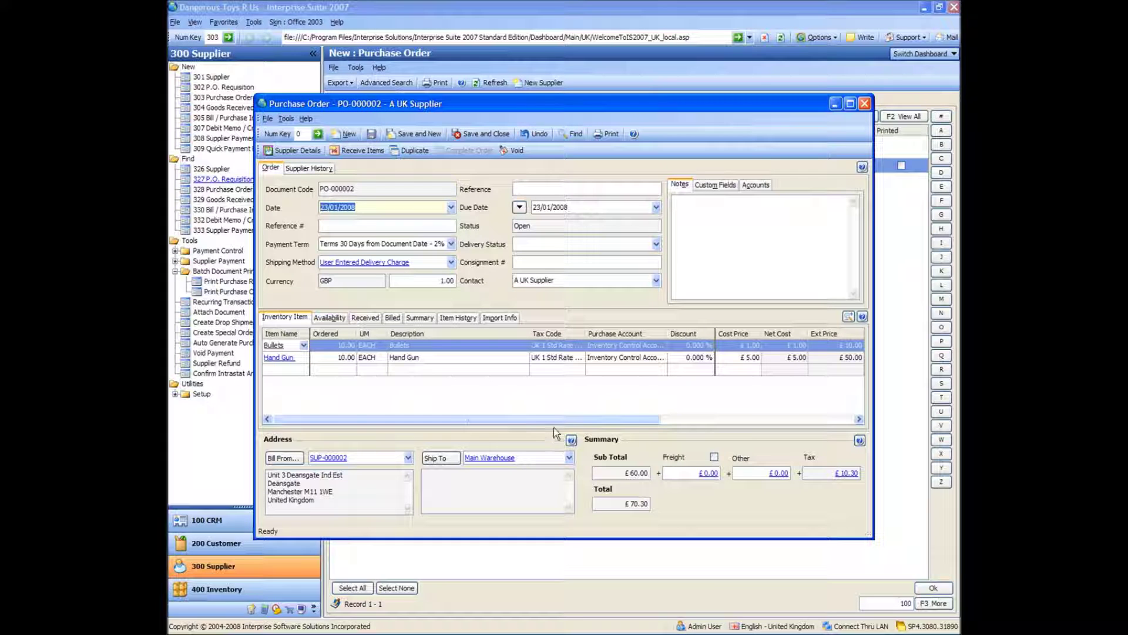
Check the source document of the order lines, and save and close the order to return to the active suppliers list
left_click_drag(555, 418, 713, 437)
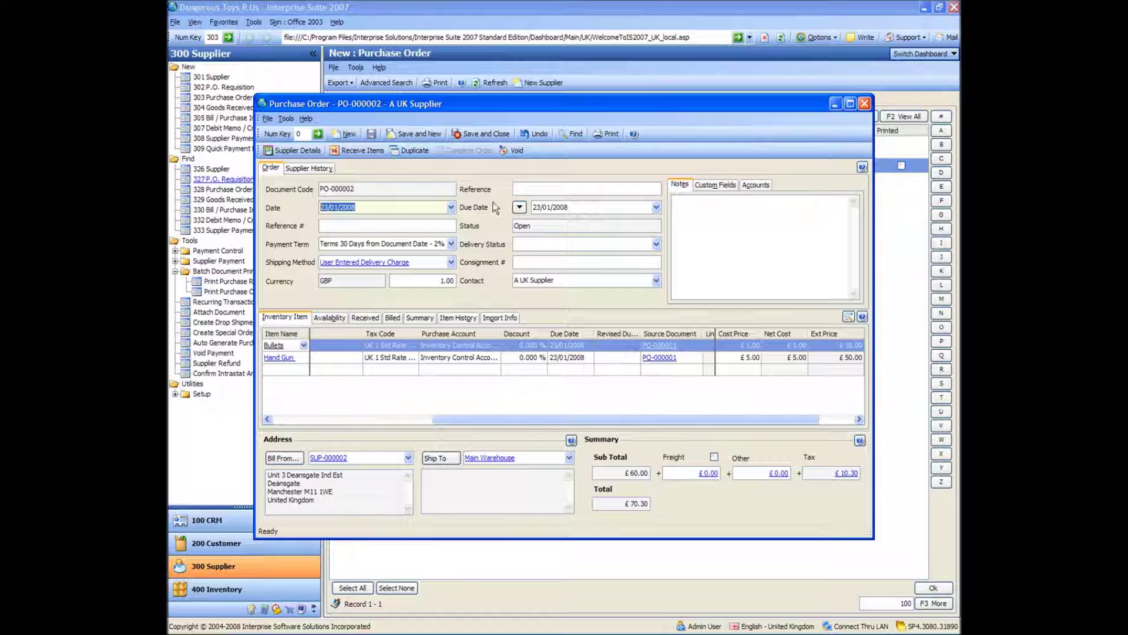
left_click(478, 136)
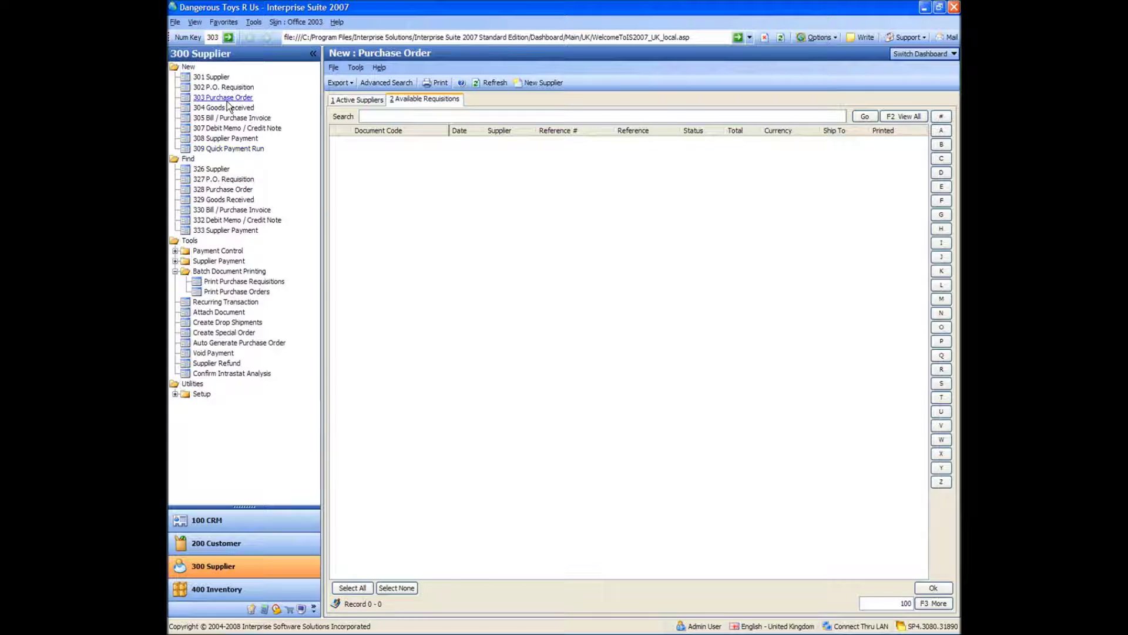
left_click(358, 99)
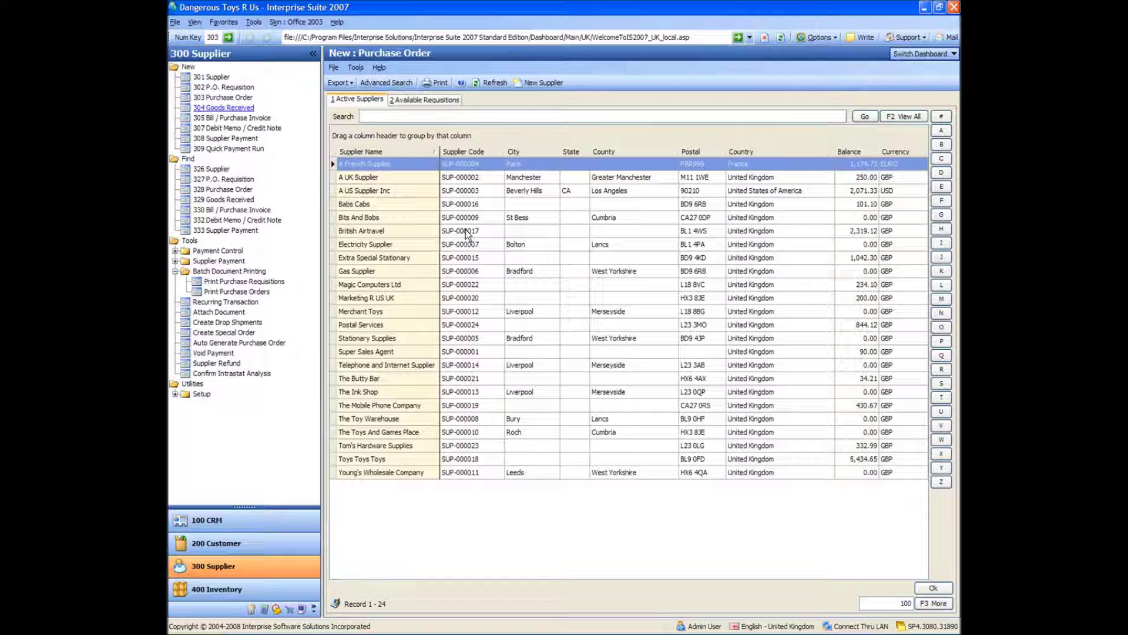
Create a purchase order for A US Supplier Inc with a Bullets line for a quantity of 10
double_click(370, 193)
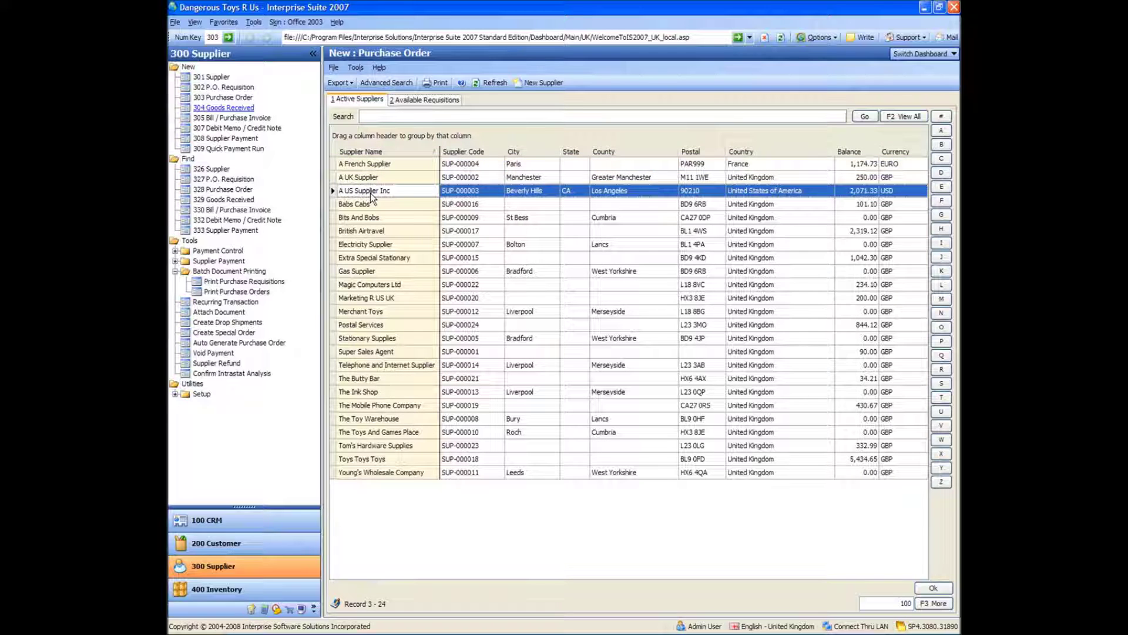
left_click(288, 344)
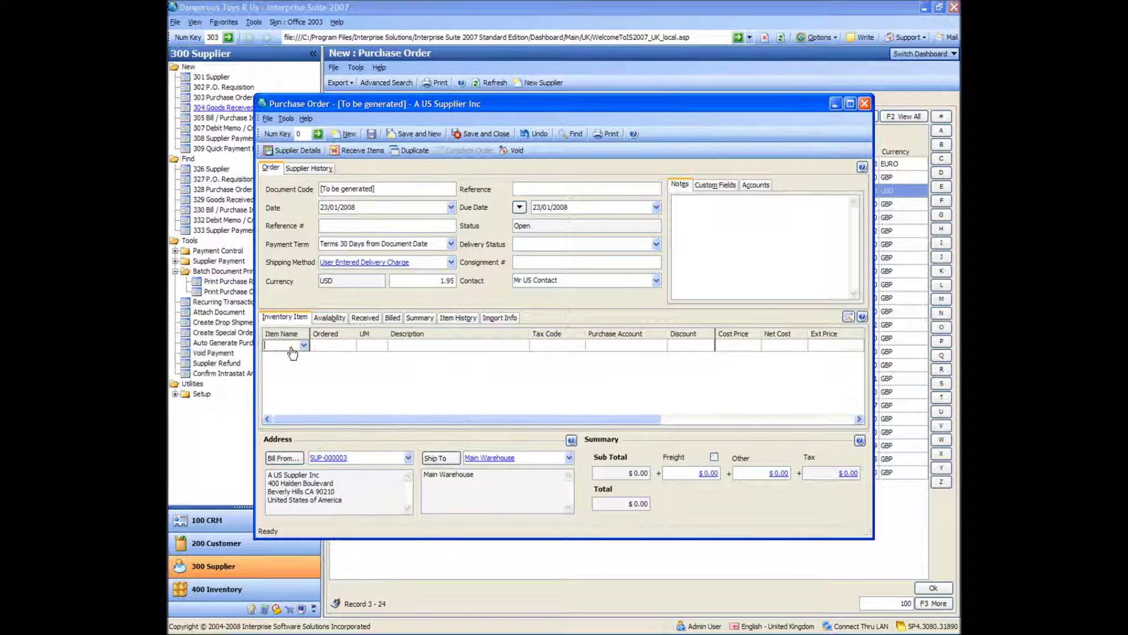
type("bvu")
key("BackSpace")
key("BackSpace")
type("ull")
key("Tab")
type("10")
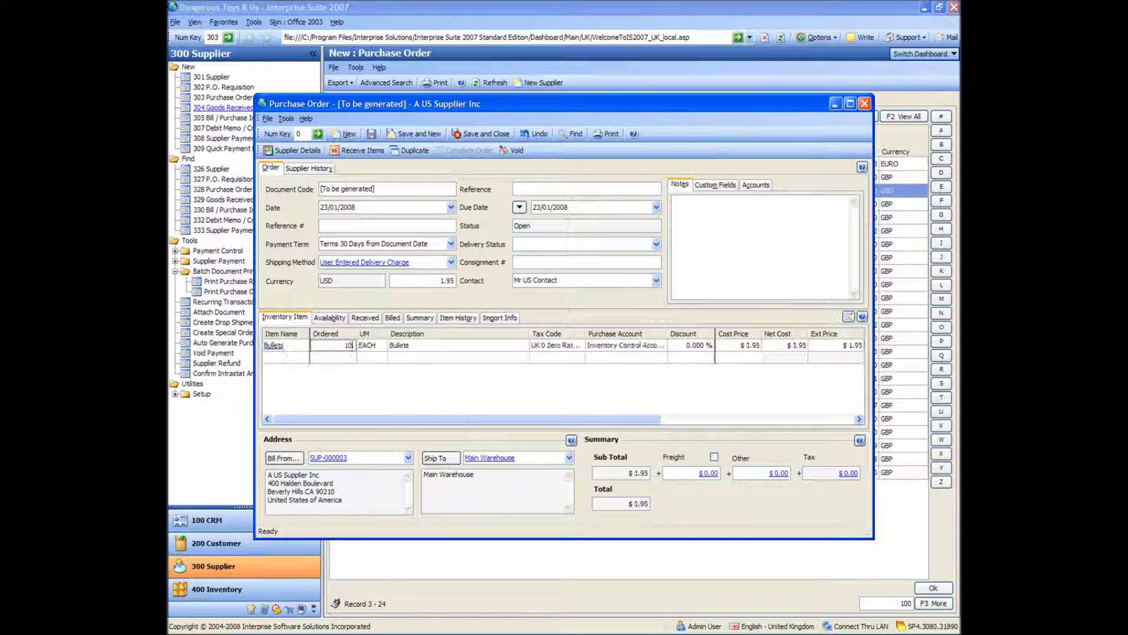
key("Tab")
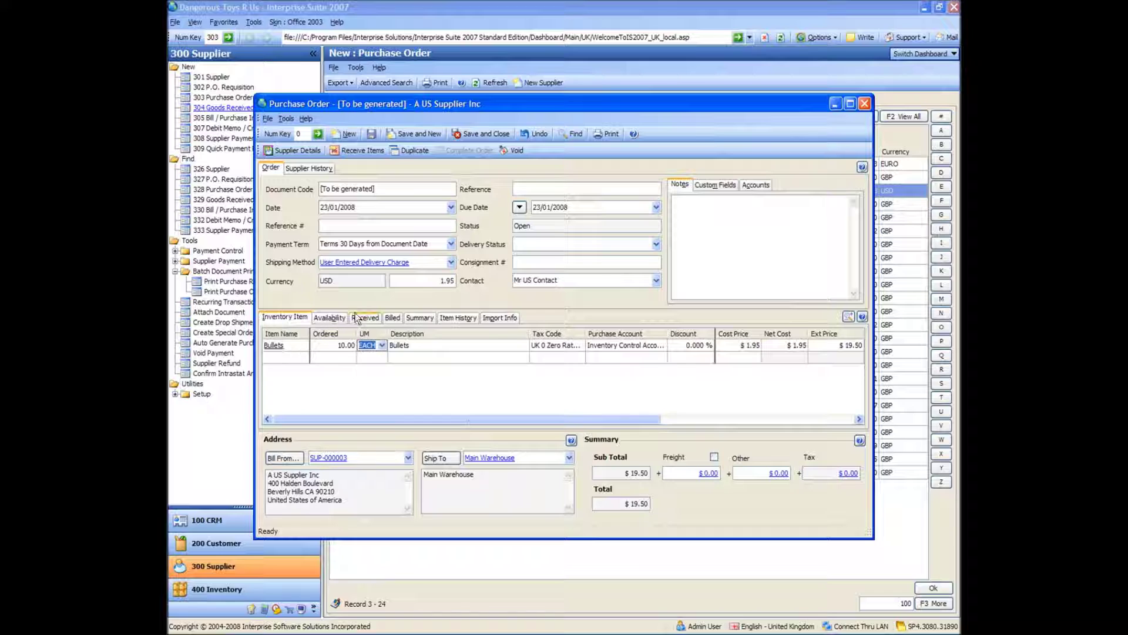
Set the purchase order's USD exchange rate to 2.00
left_click(428, 281)
left_click_drag(428, 280, 450, 280)
type("2.00")
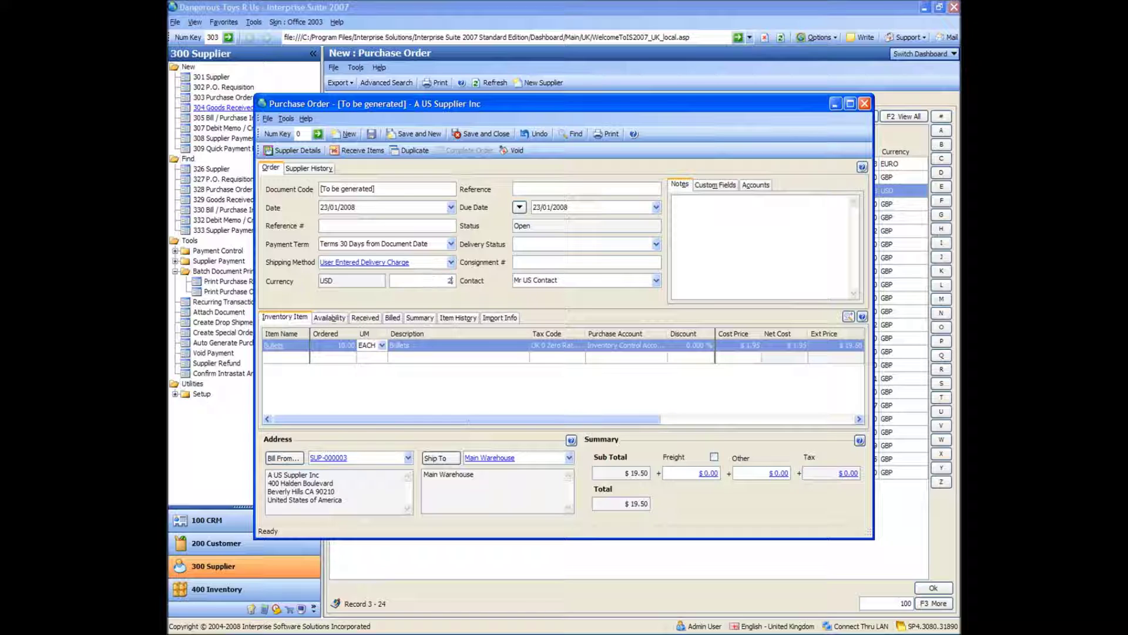
key("Tab")
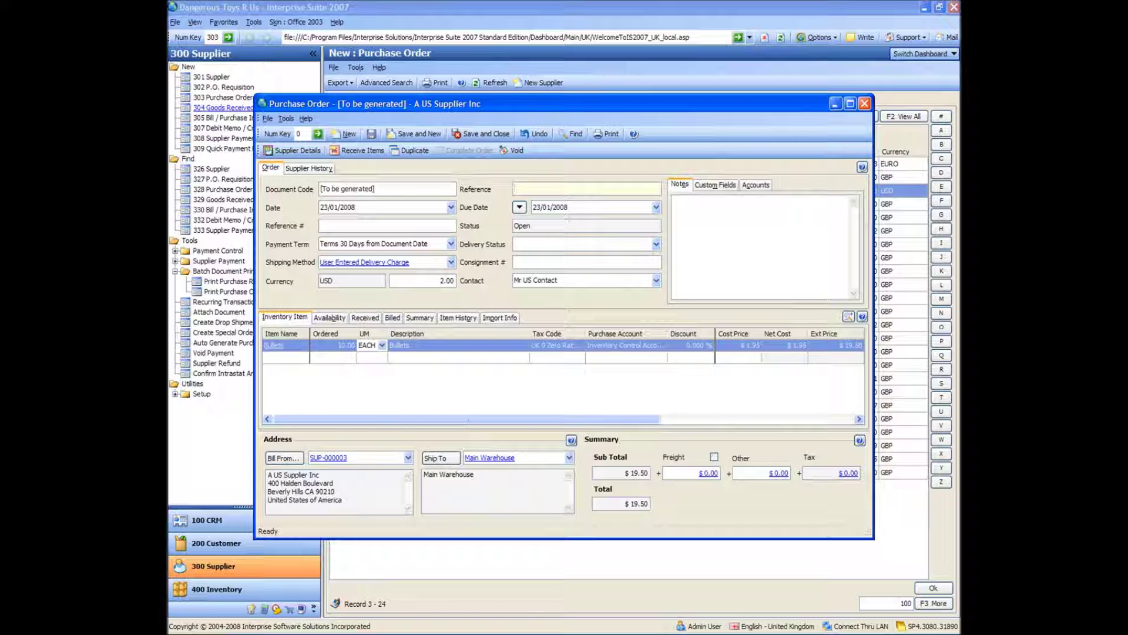
Enable the freight option, set freight to $10.00, and save and close the purchase order
left_click(715, 457)
left_click(713, 474)
type("10")
left_click(771, 473)
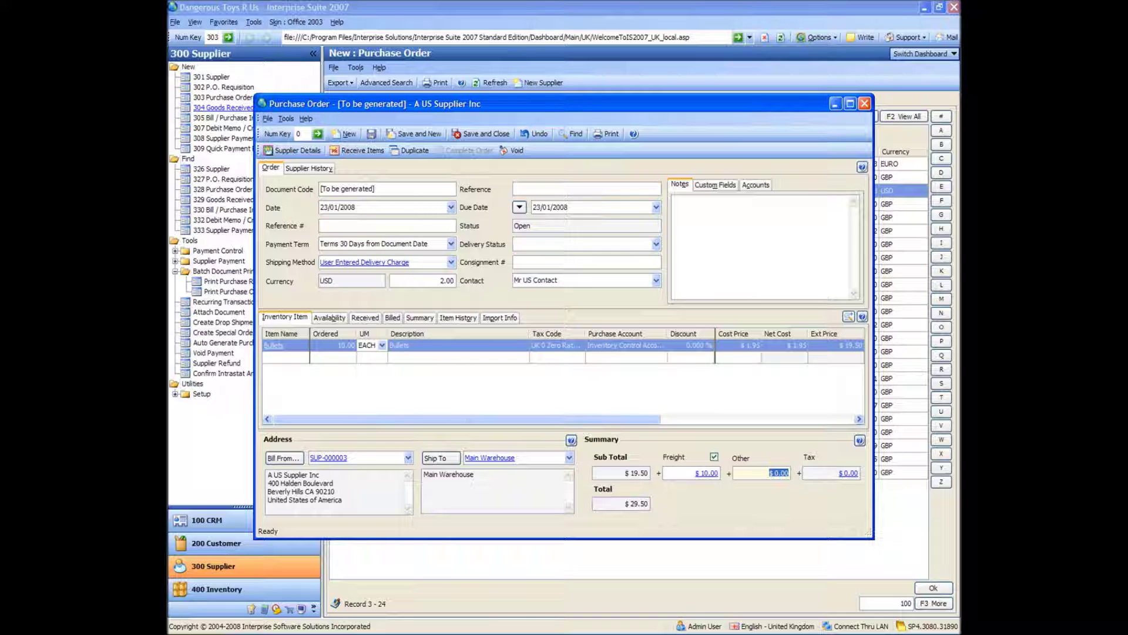
left_click(484, 135)
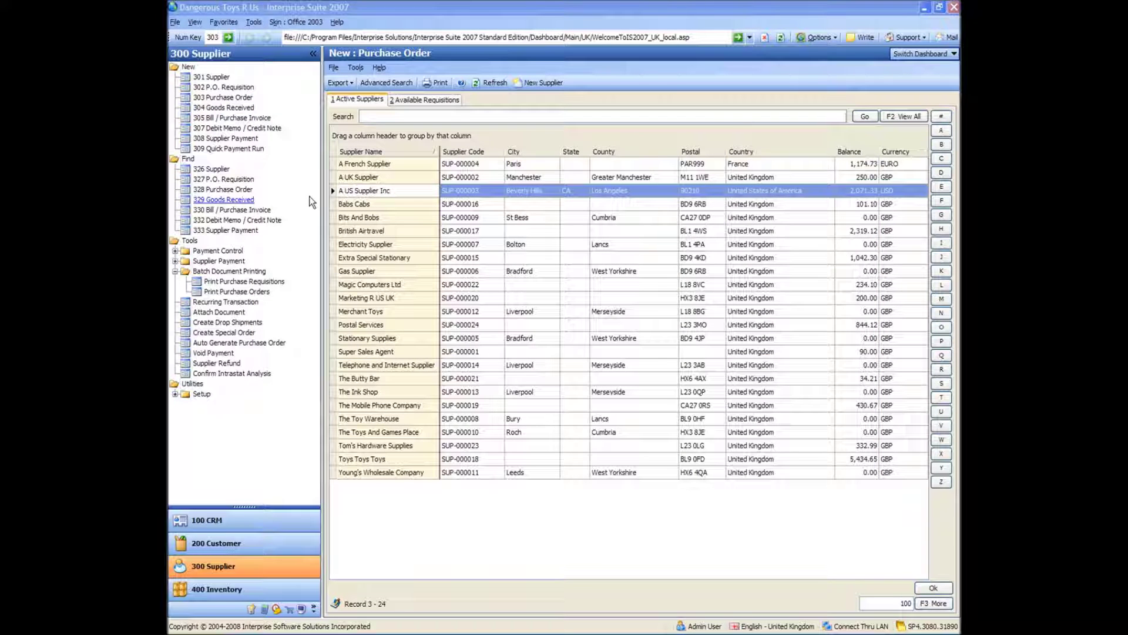
Start a goods received note from A UK Supplier's unprinted purchase order
left_click(224, 109)
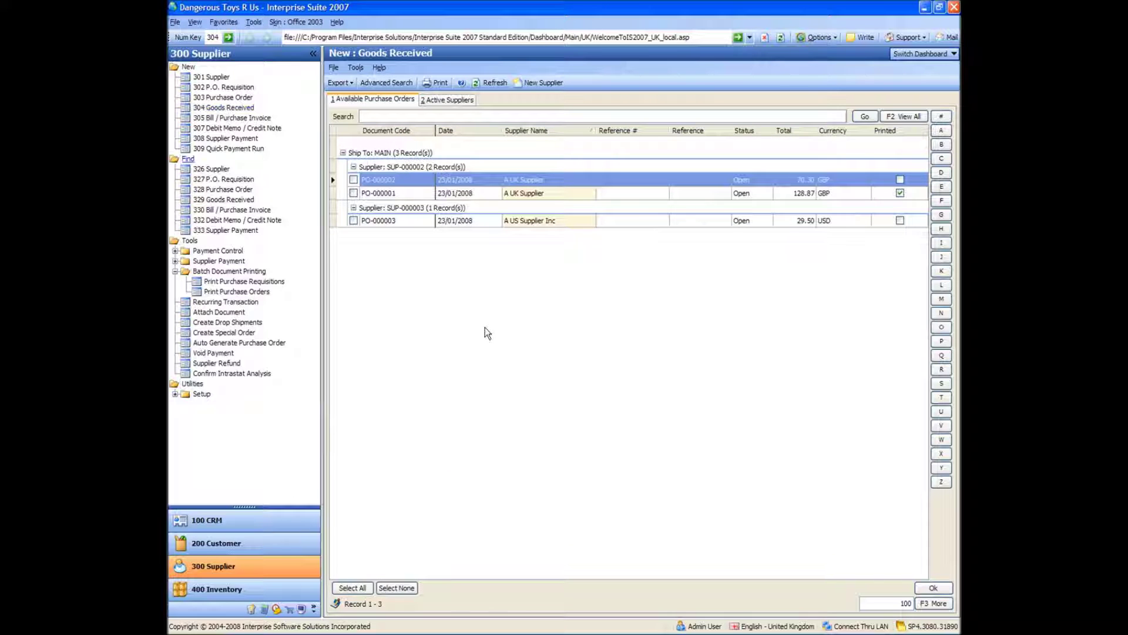
left_click(353, 180)
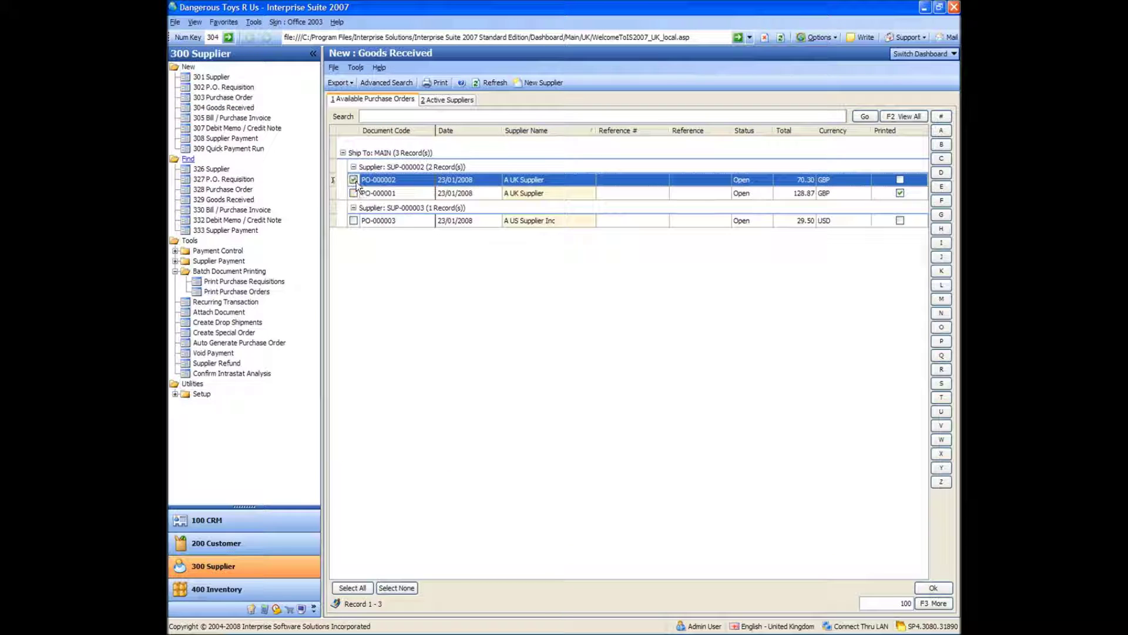
left_click(395, 182)
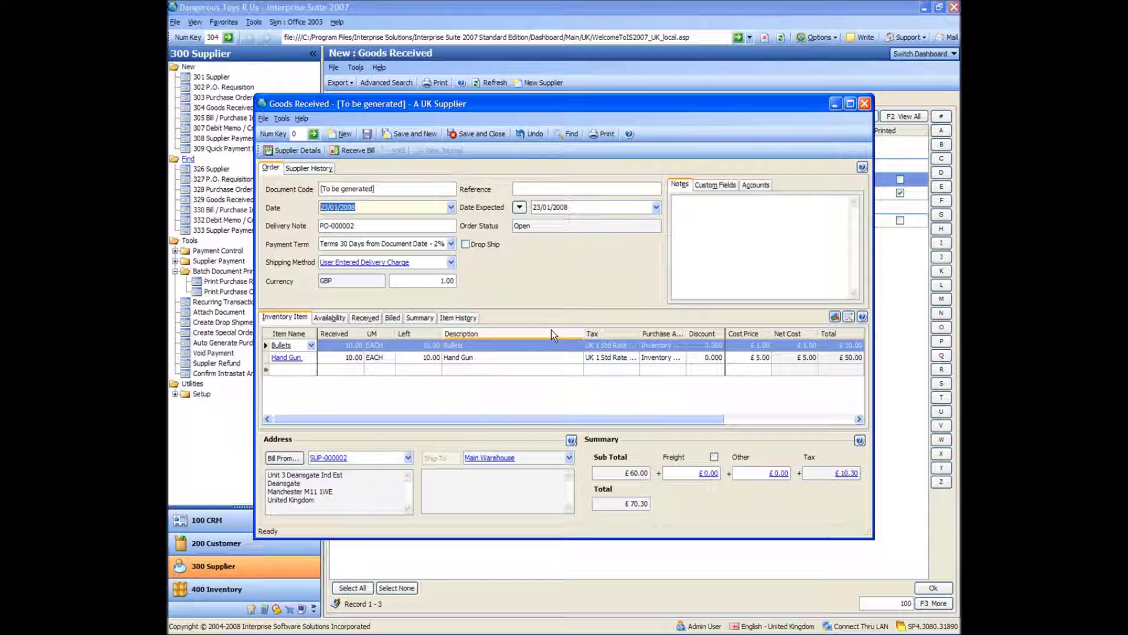
Set the received quantity of Bullets to 5, decline changing the ordered quantity, and save the goods received note
left_click(337, 347)
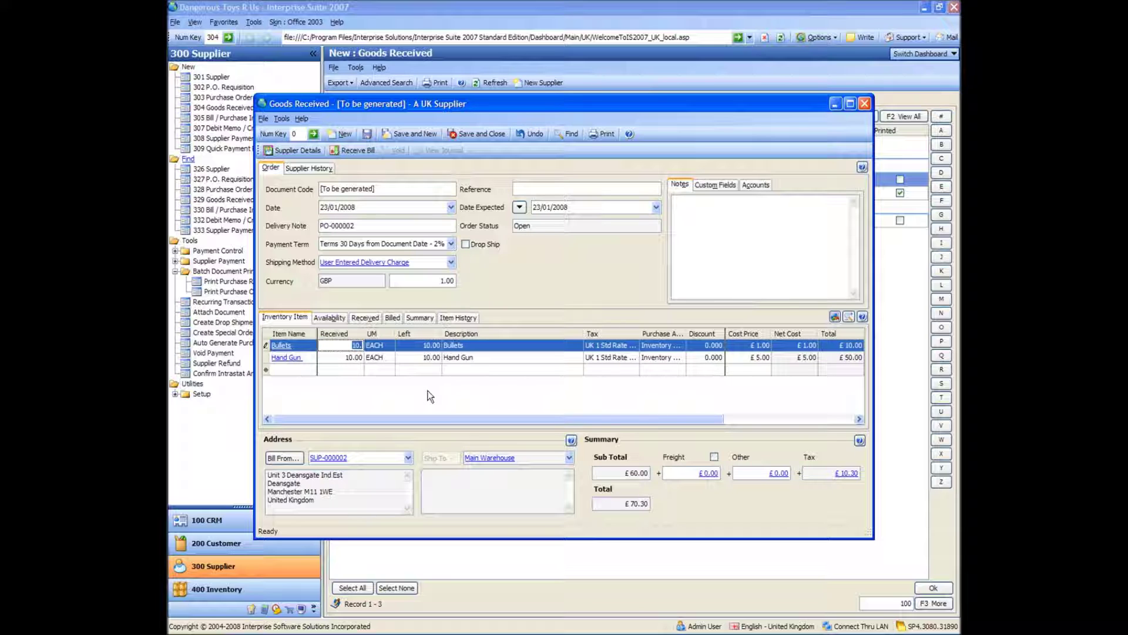
key("BackSpace")
type("5")
key("Return")
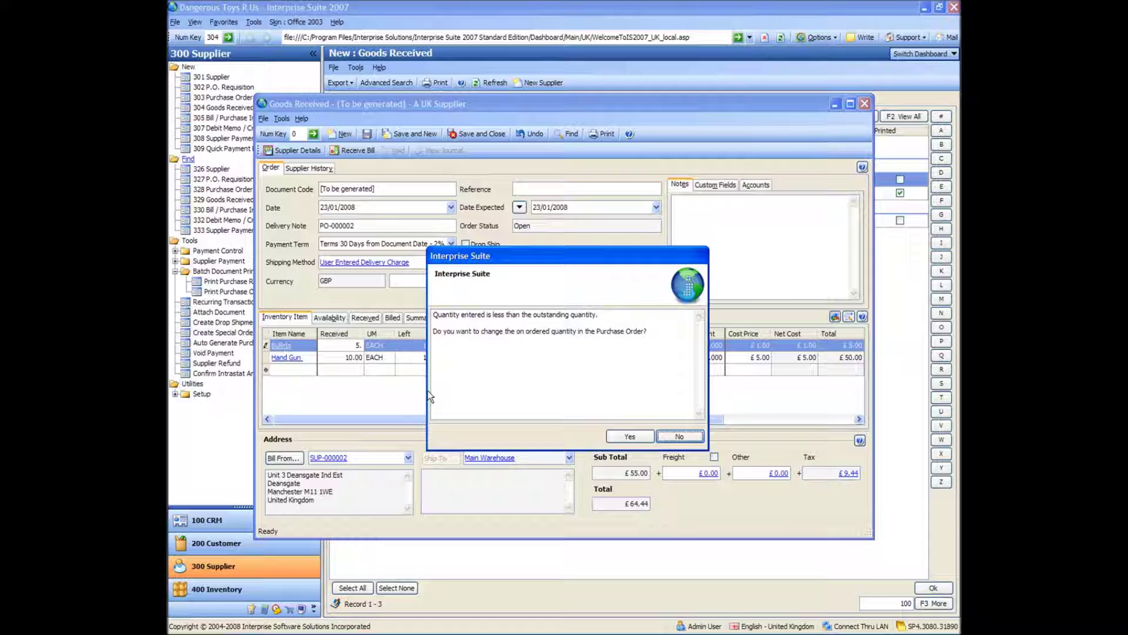
left_click(680, 436)
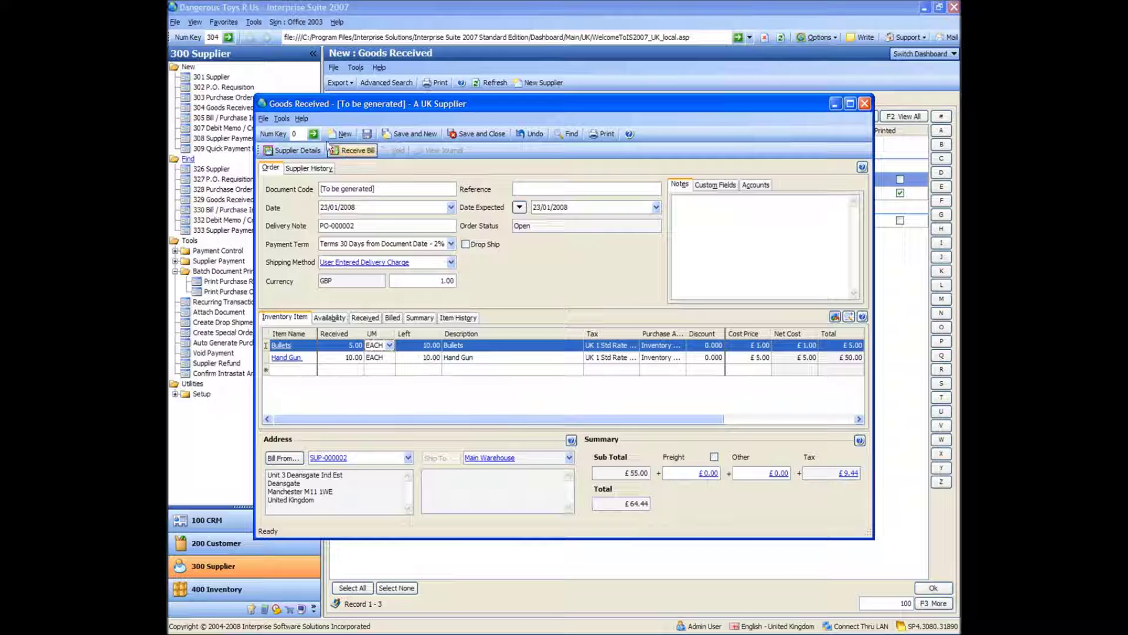
left_click(367, 135)
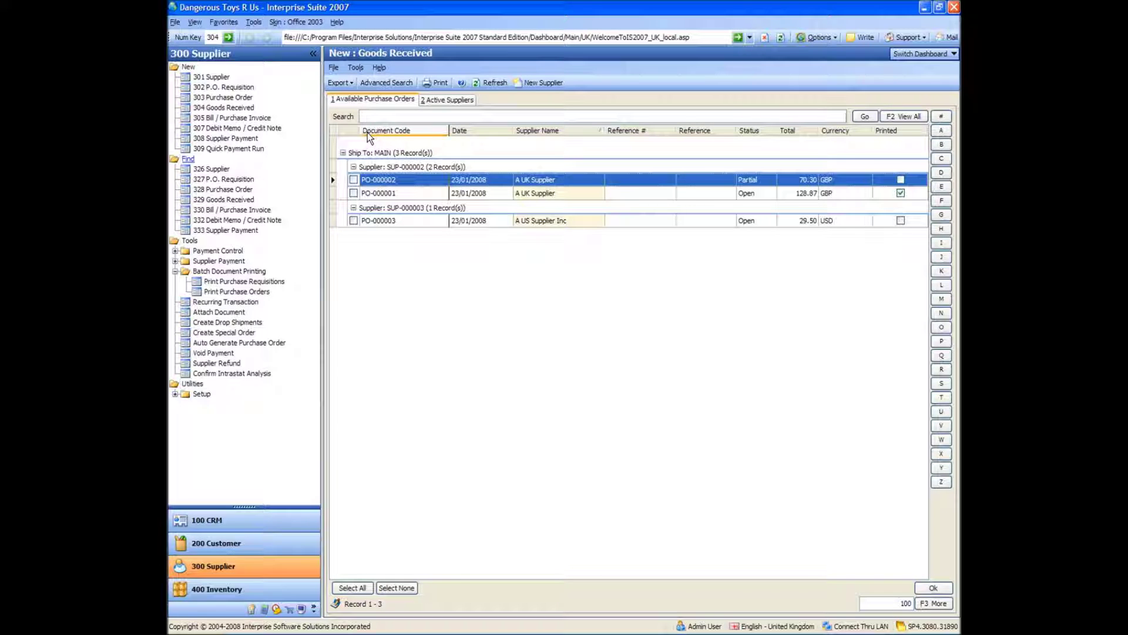
Check the journal posted for the goods received note, and close both the journal and the note
double_click(406, 179)
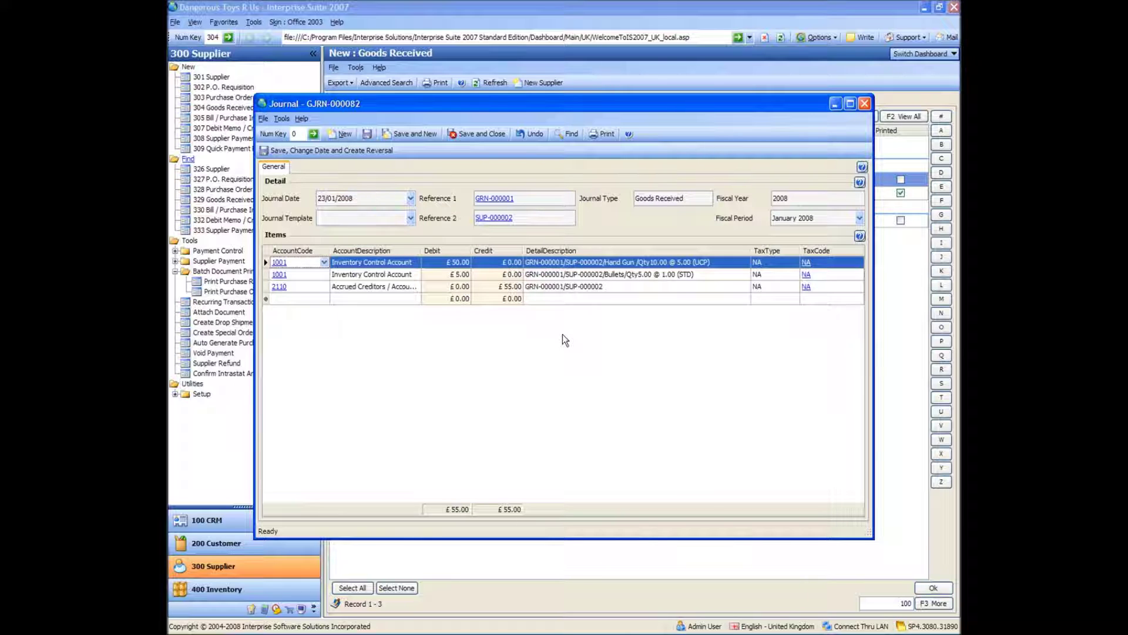
left_click(480, 134)
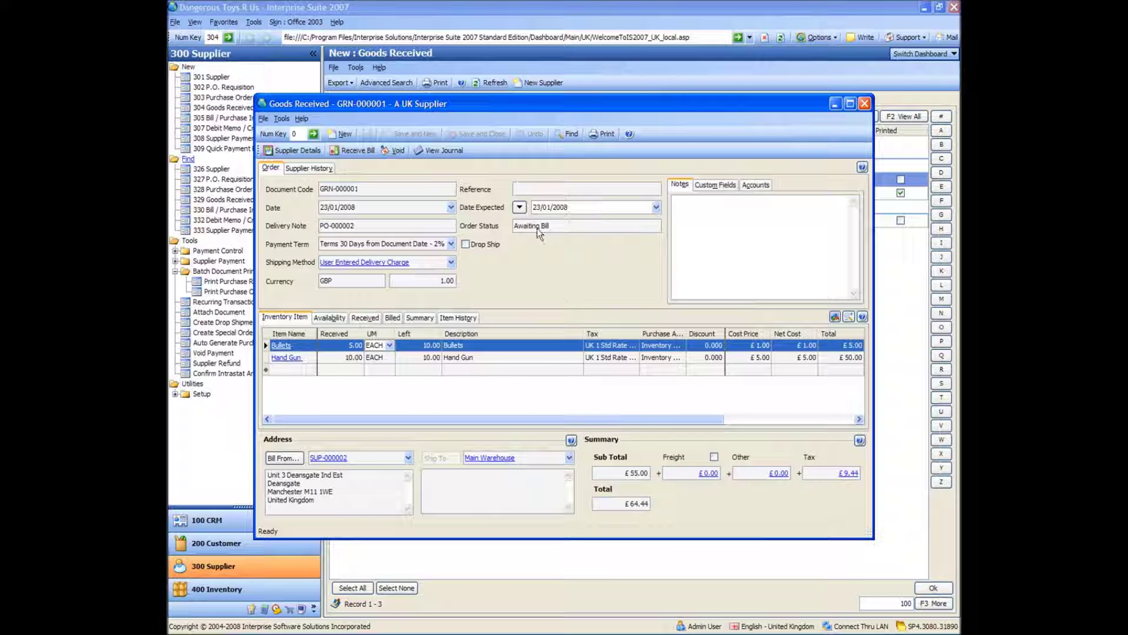
left_click(864, 103)
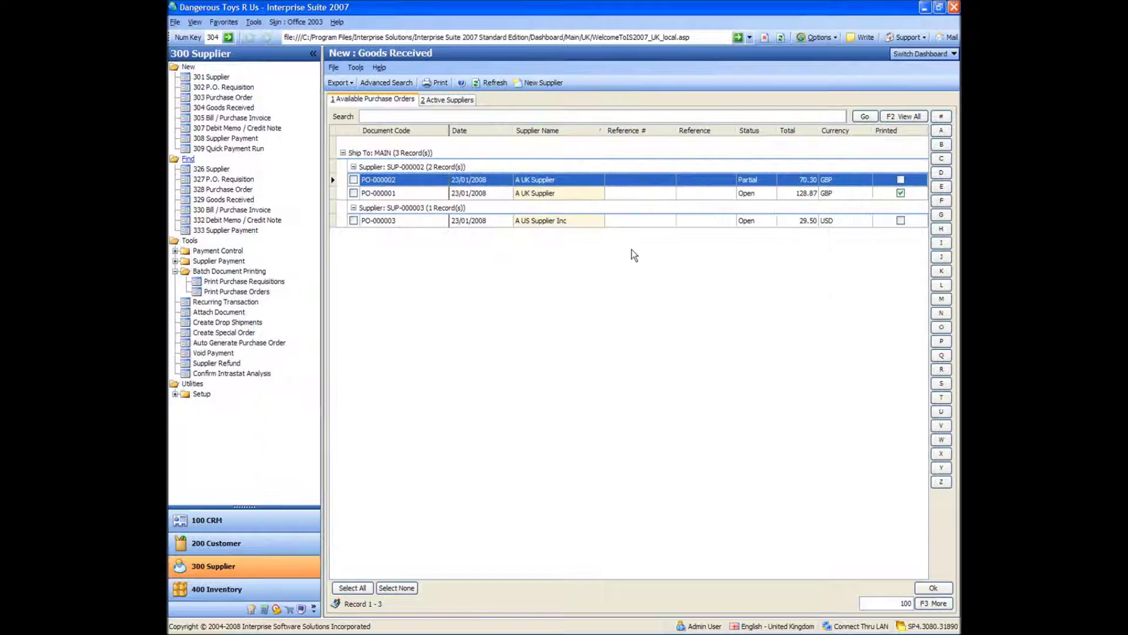
Create a goods received note for the outstanding 5 Bullets on A UK Supplier's partially received order, and save and close it
left_click(209, 109)
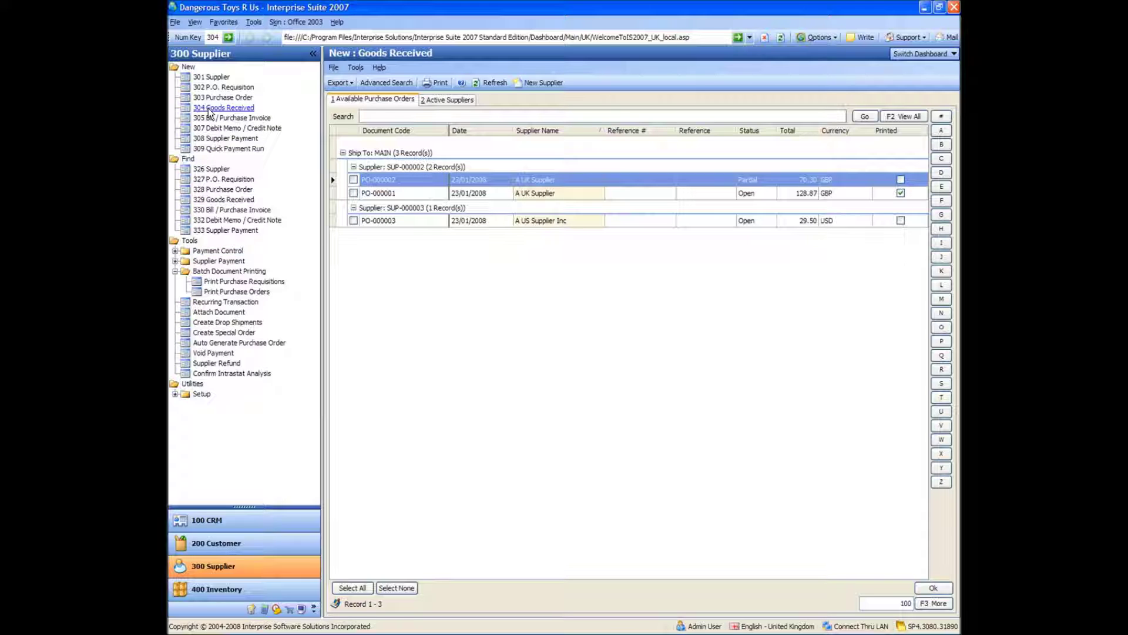
left_click(391, 181)
left_click(353, 179)
double_click(403, 181)
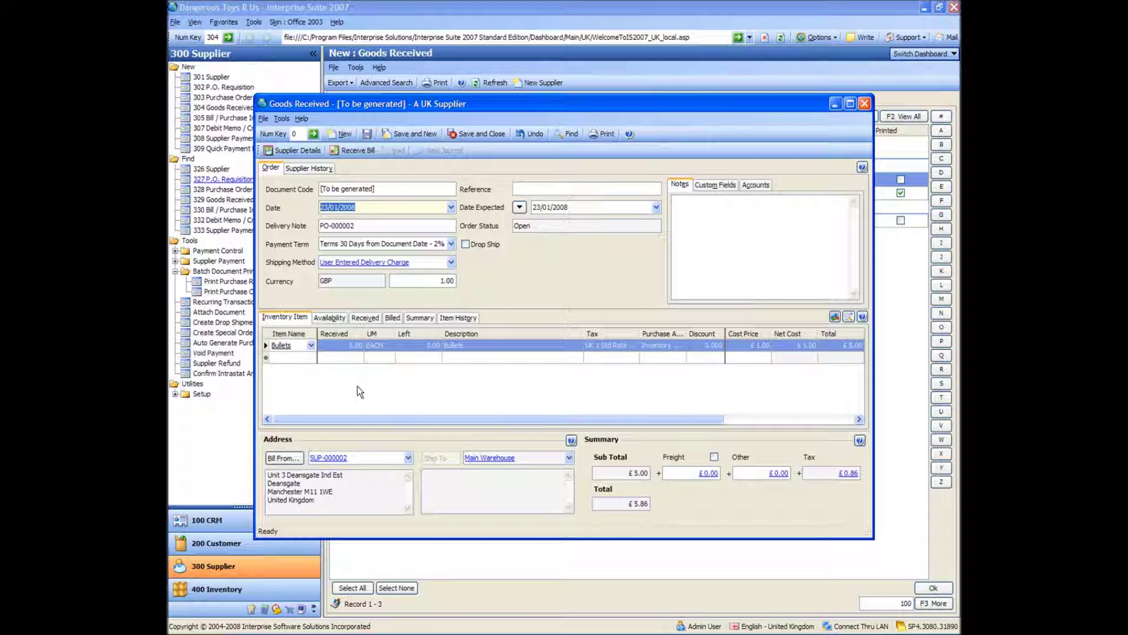
left_click(422, 382)
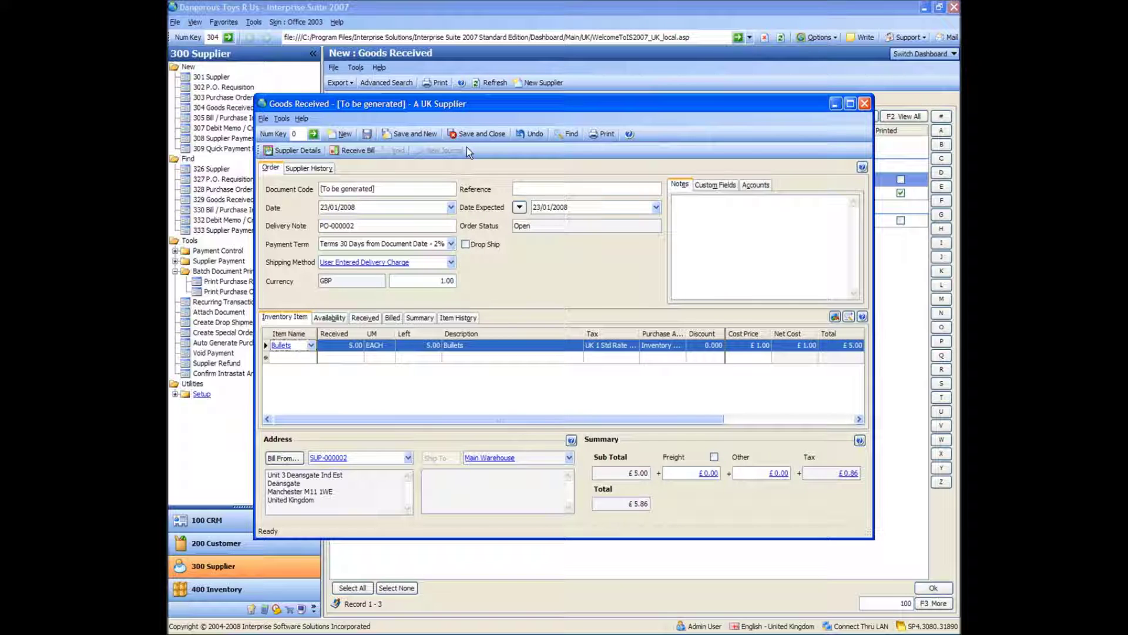
left_click(366, 134)
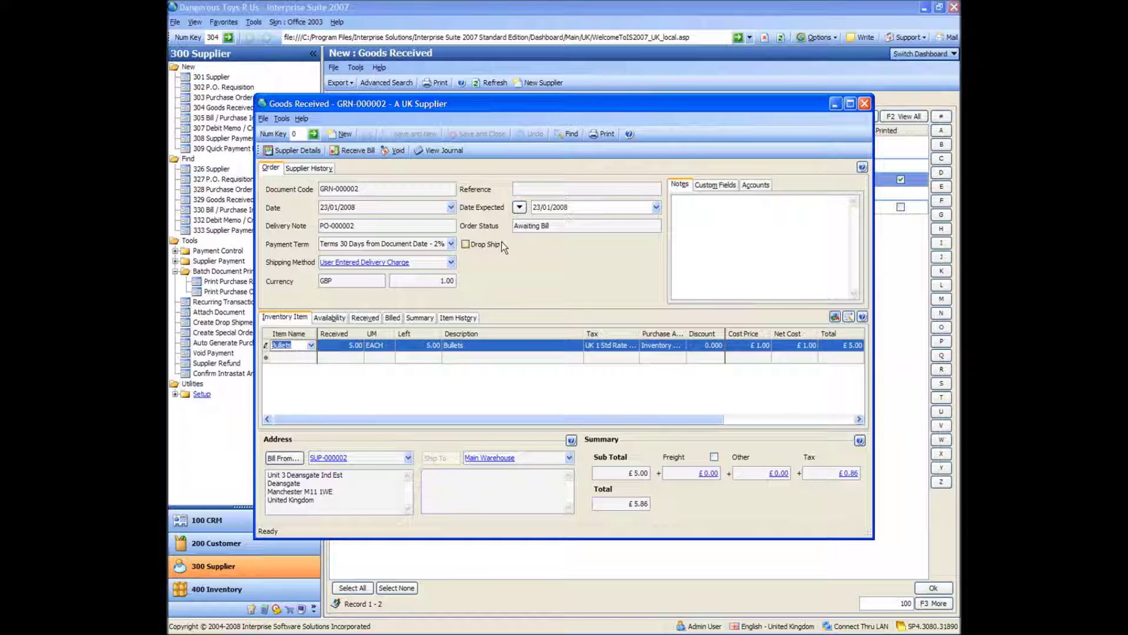
left_click(864, 104)
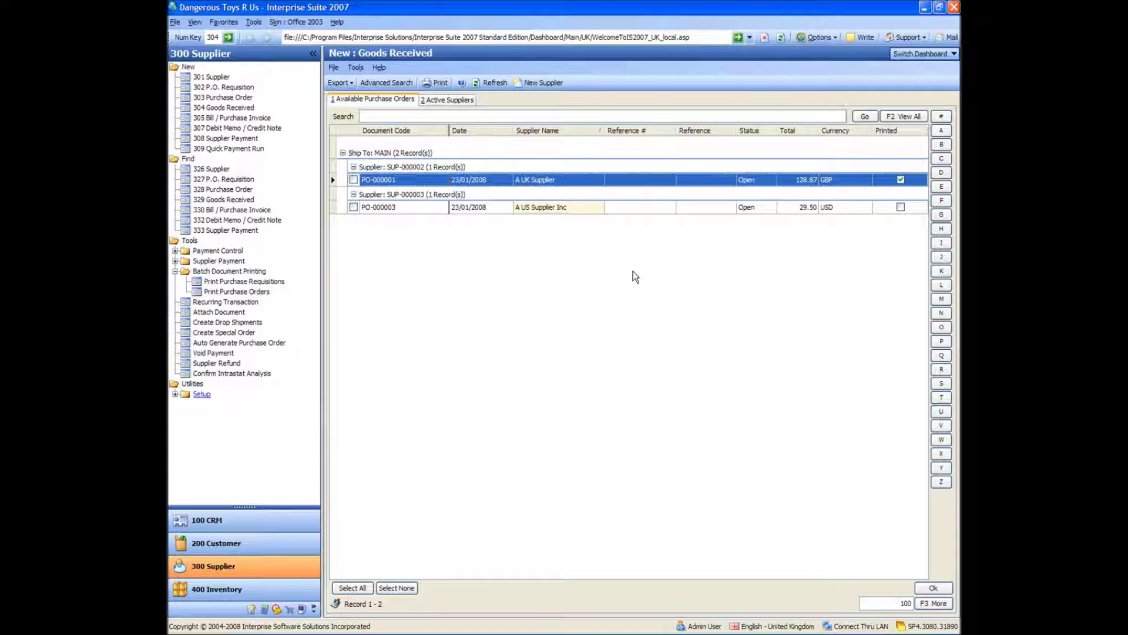
Create a bill for A UK Supplier outside the goods awaiting bills, with invoice number 123 and a net total of £100.00
left_click(212, 118)
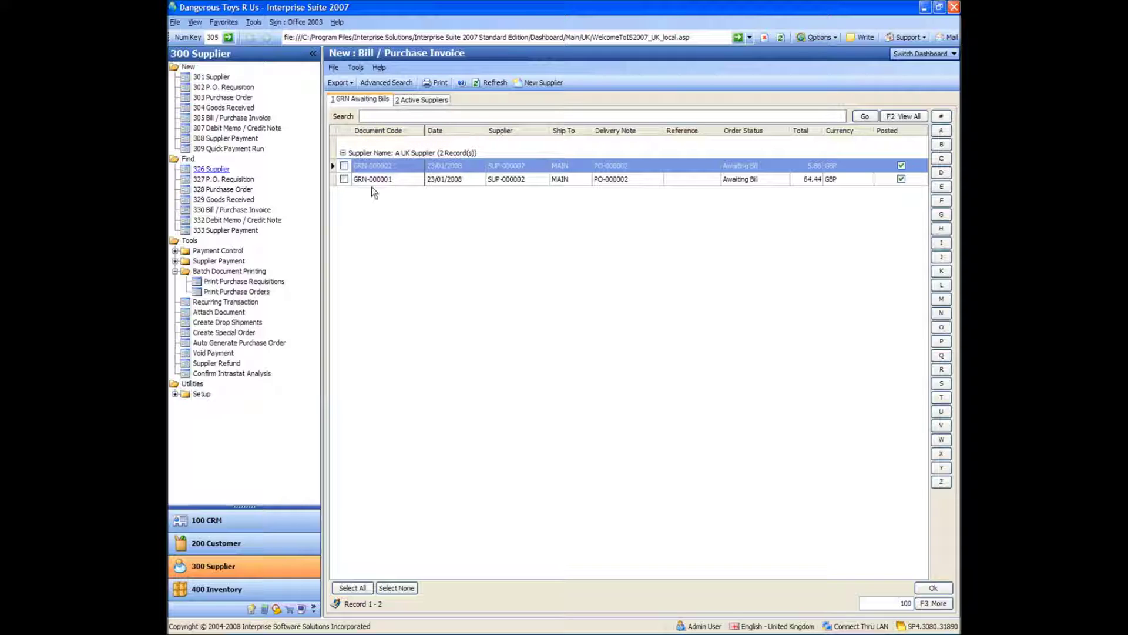
left_click(415, 101)
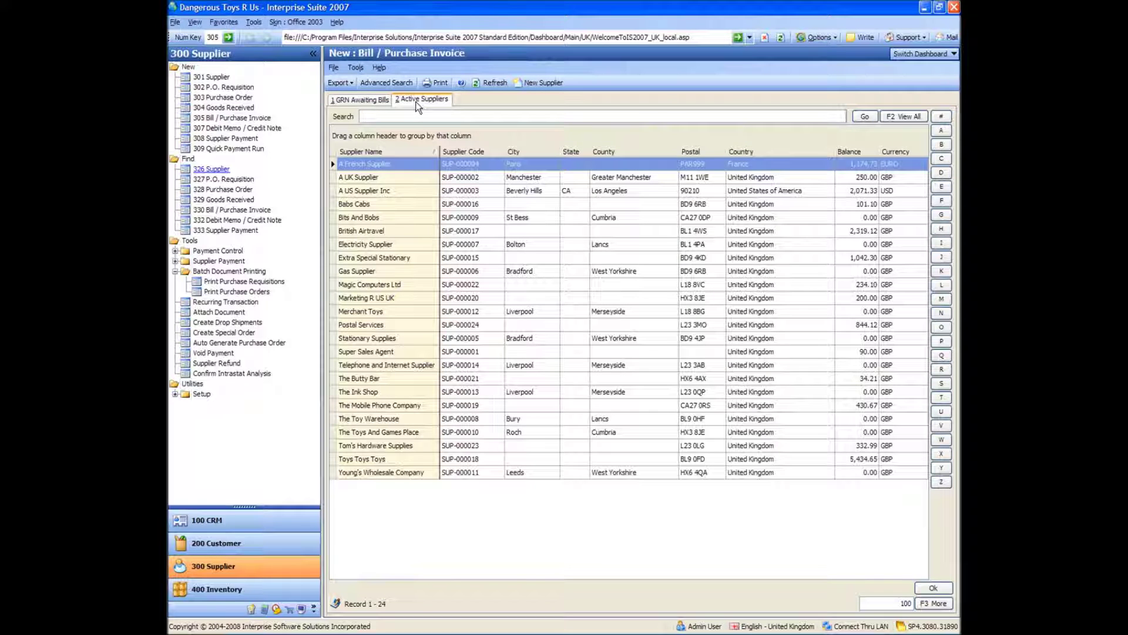
double_click(408, 183)
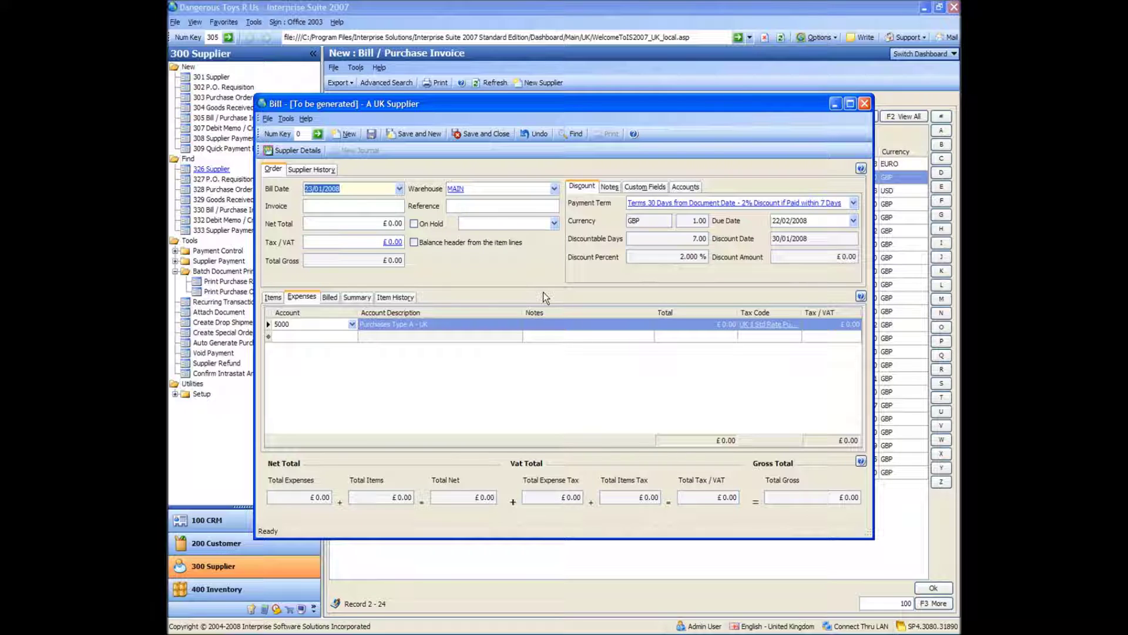
left_click(348, 207)
type("123")
key("Tab")
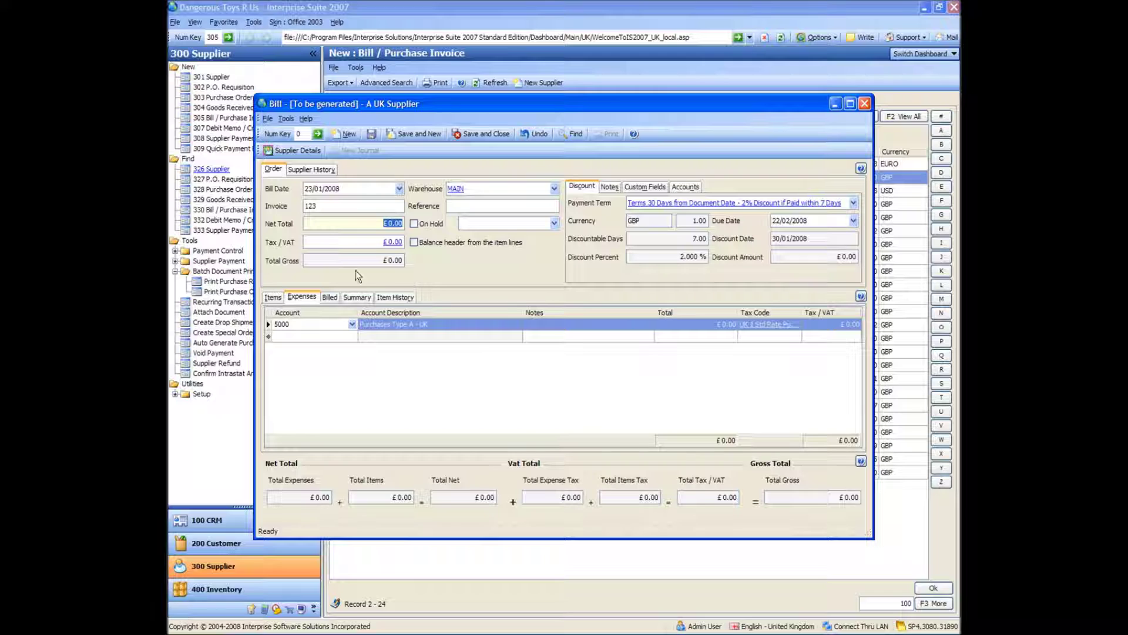
type("100")
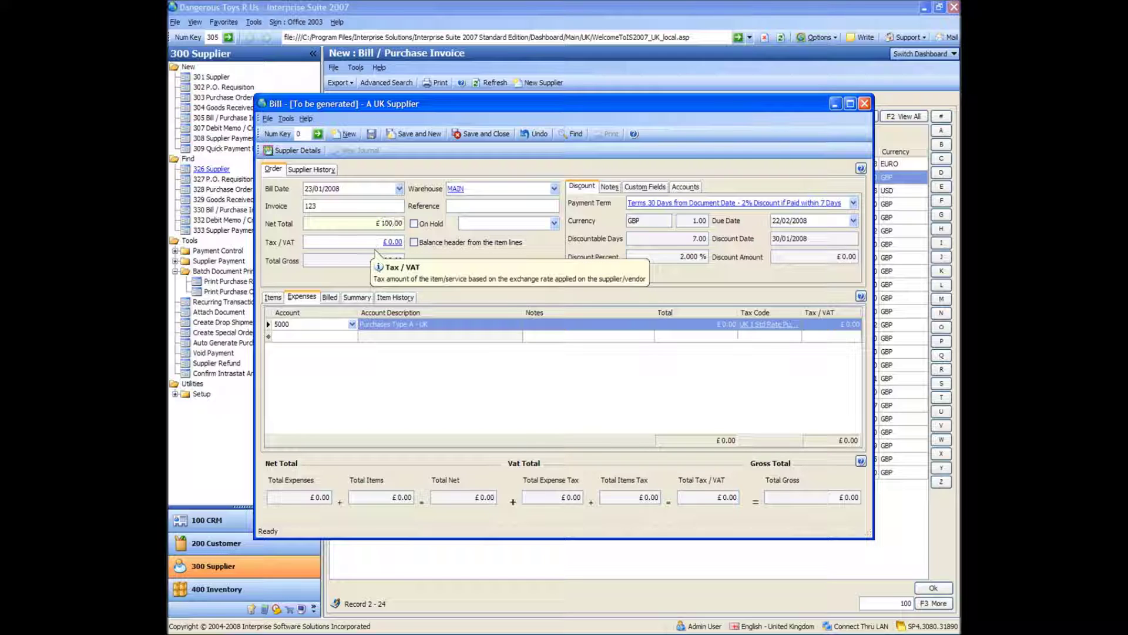
key("Tab")
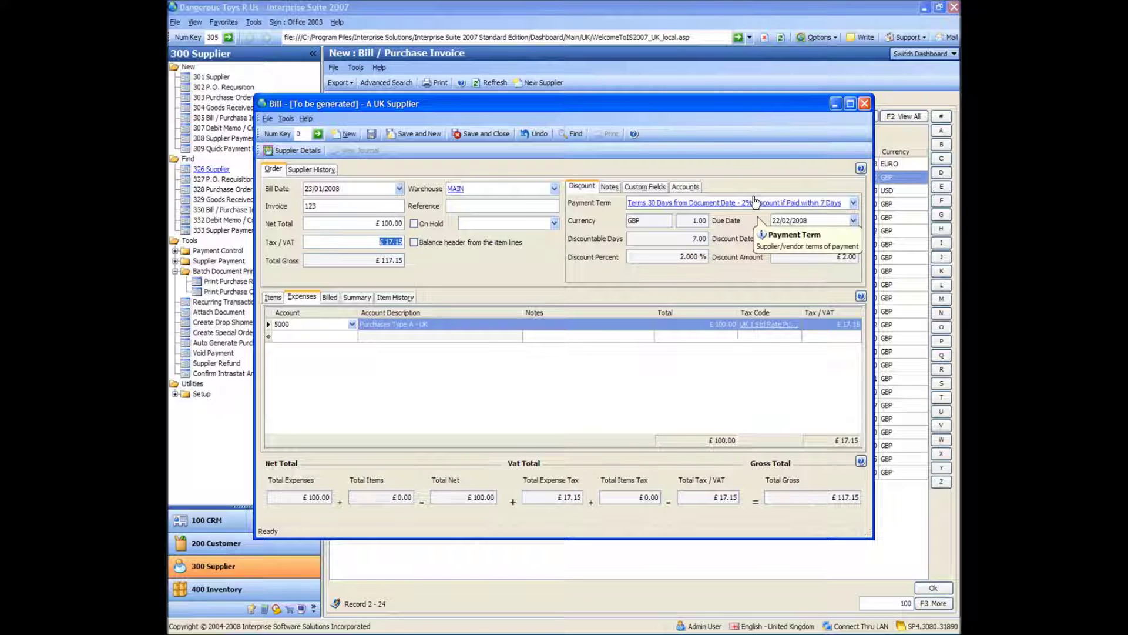
Save the A UK Supplier bill with its expense on account 5000, and close it
left_click(554, 373)
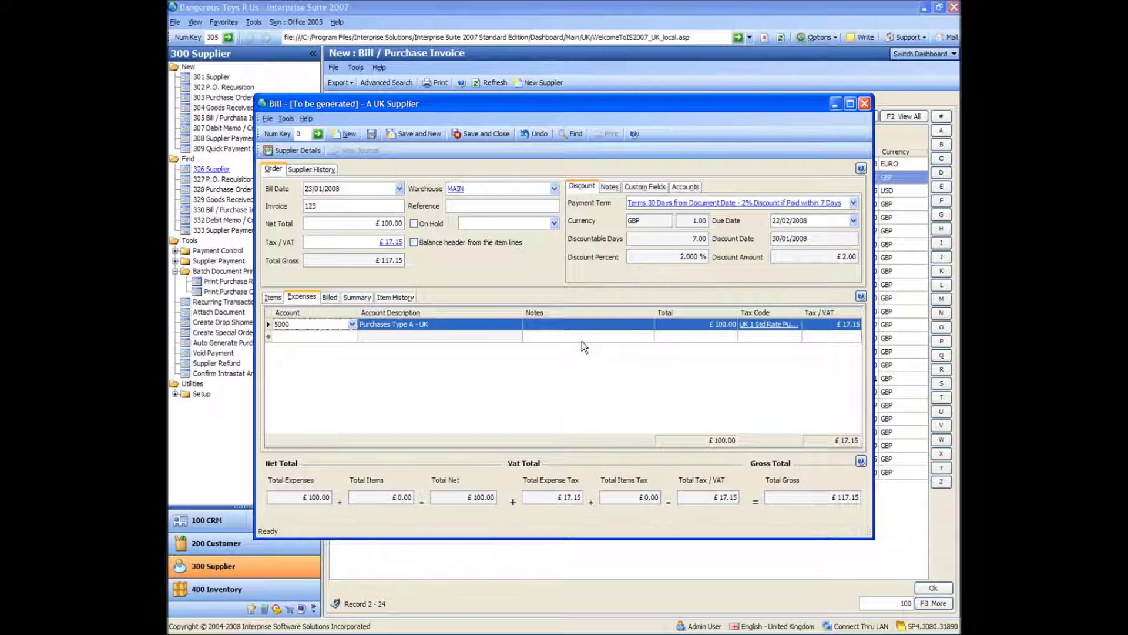
left_click(371, 134)
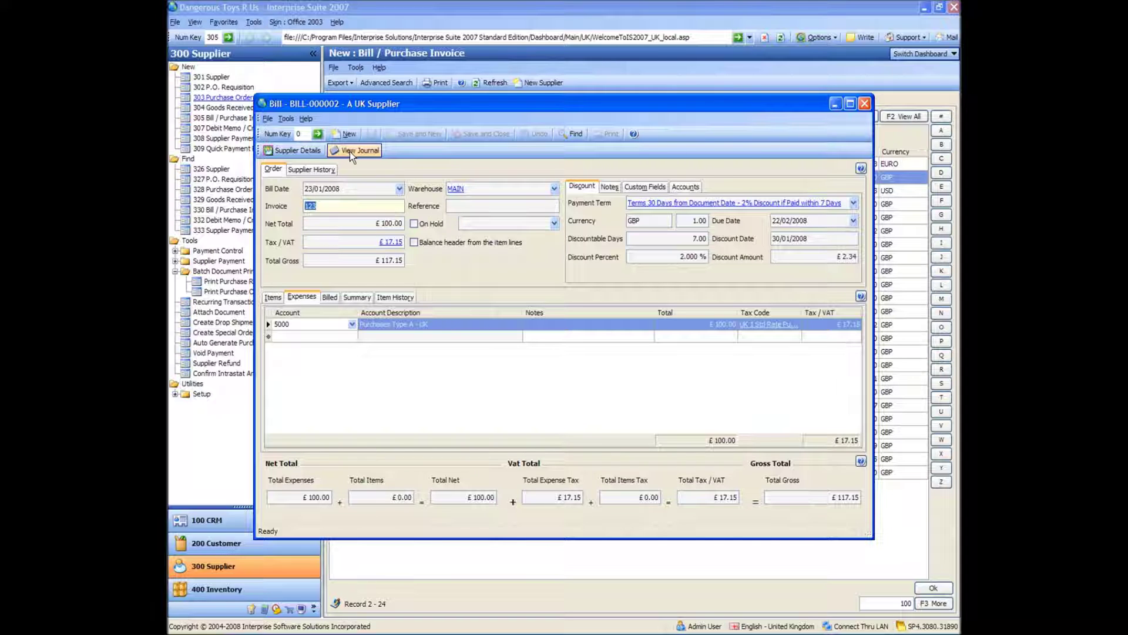
left_click(862, 106)
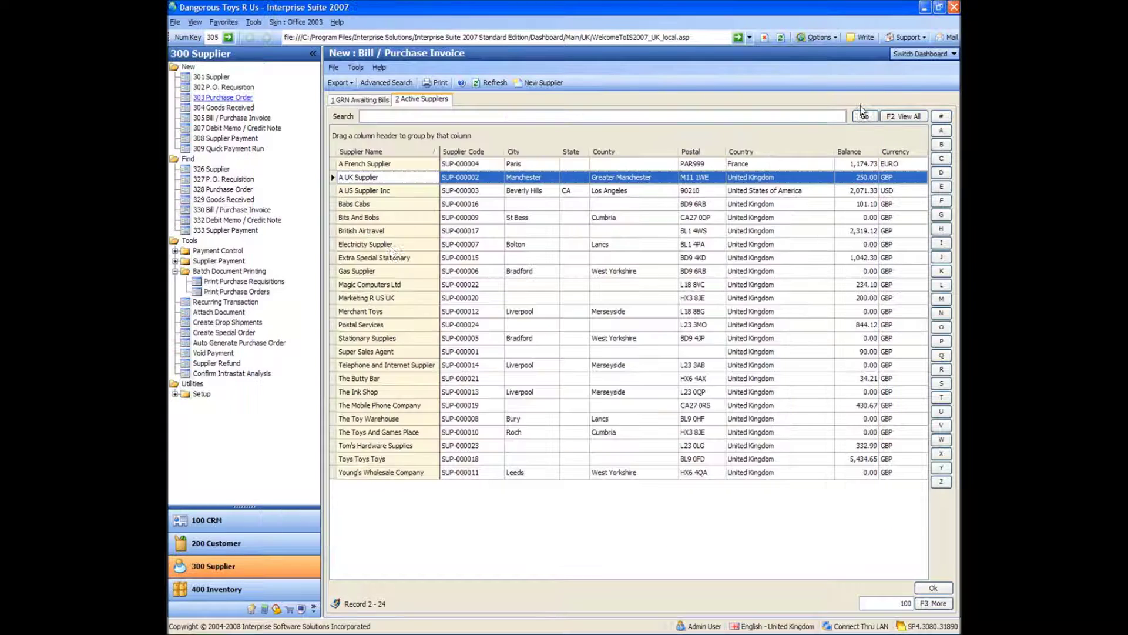
Start a new bill for A UK Supplier and set its payment term to Terms 30 Days from Document Date
left_click(220, 117)
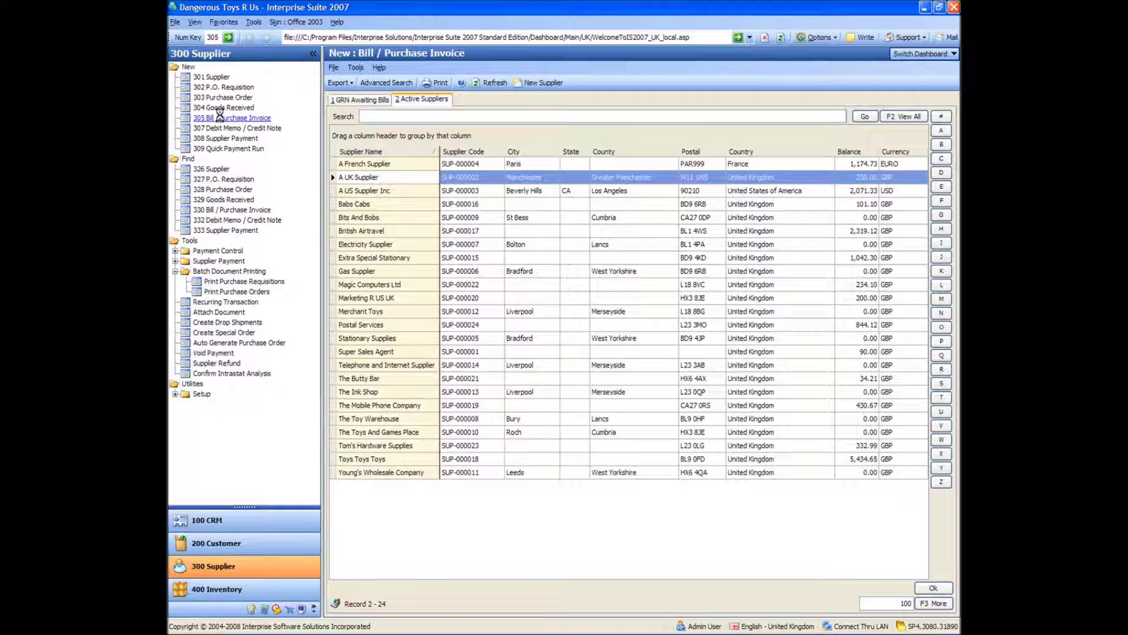
left_click(419, 101)
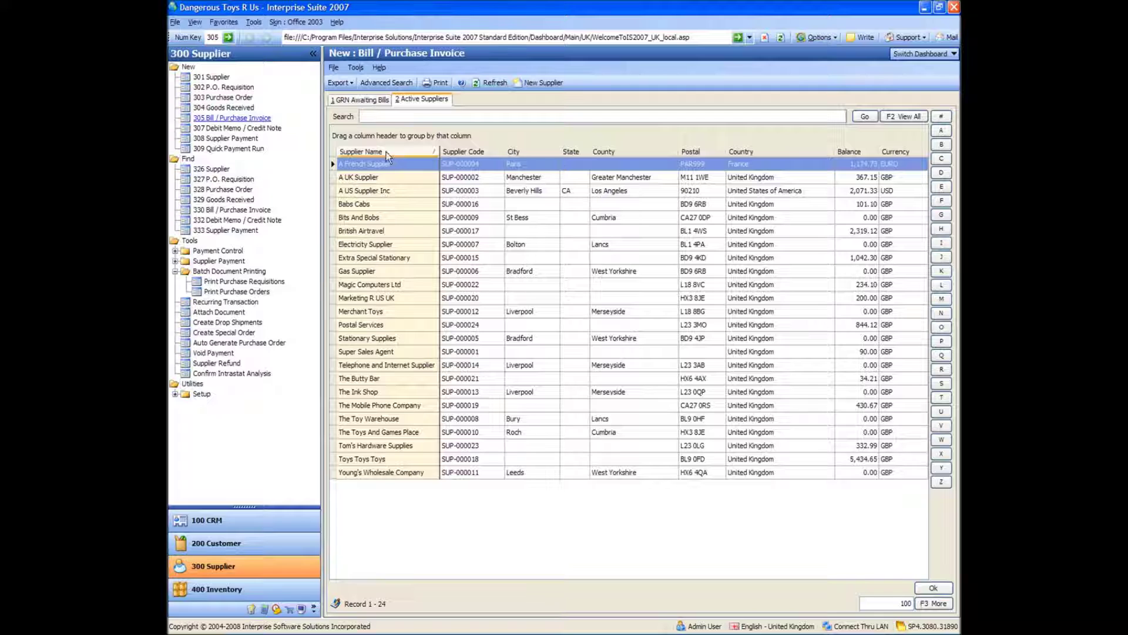
left_click(375, 177)
double_click(375, 177)
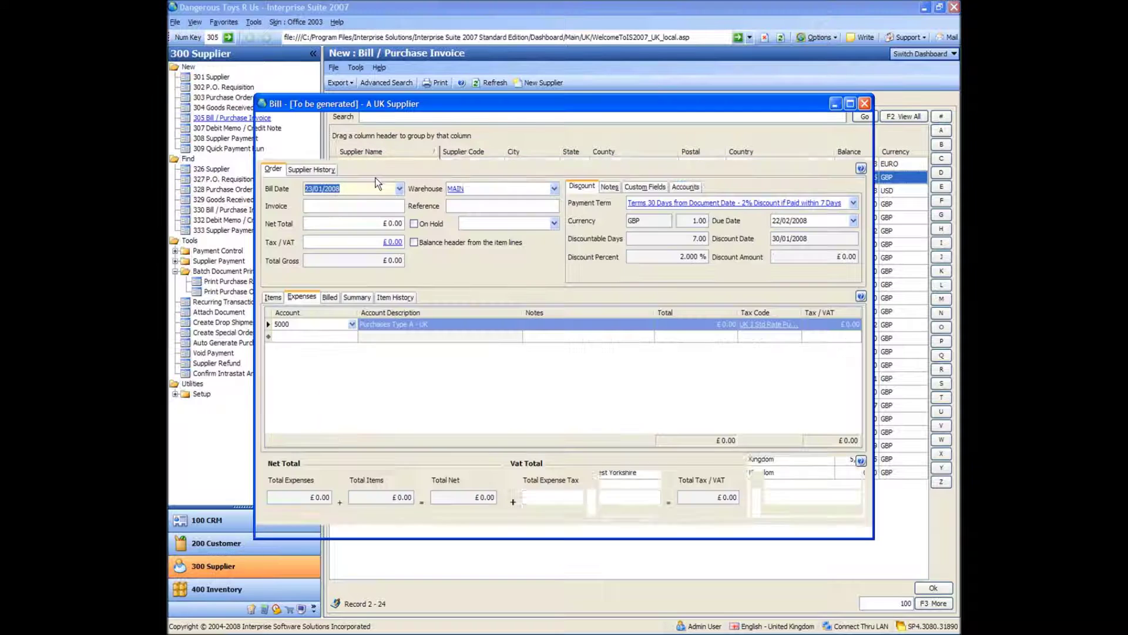
left_click(854, 202)
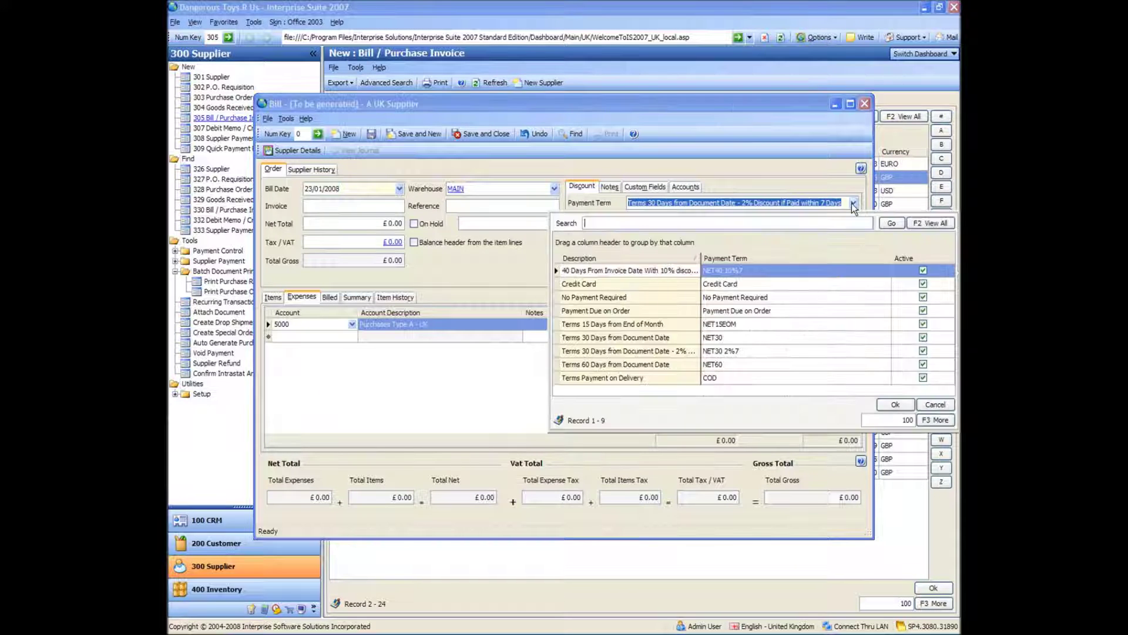
double_click(650, 338)
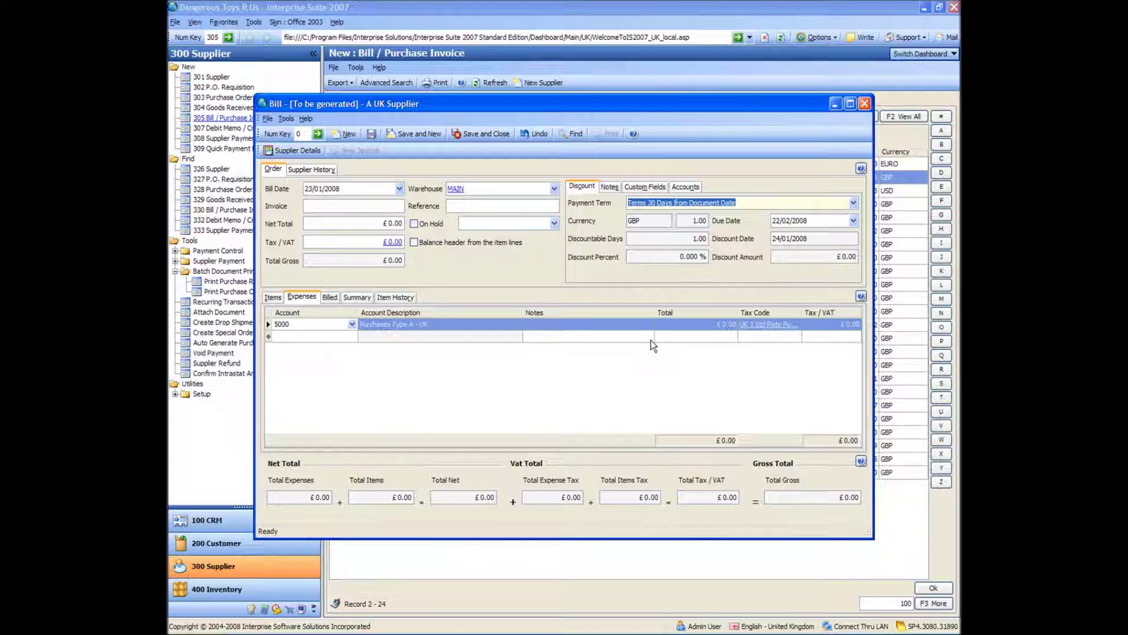
Fill in the bill header with invoice number 124, a net total of £100.00 and VAT of £17.49
left_click(334, 205)
type("123")
key("Tab")
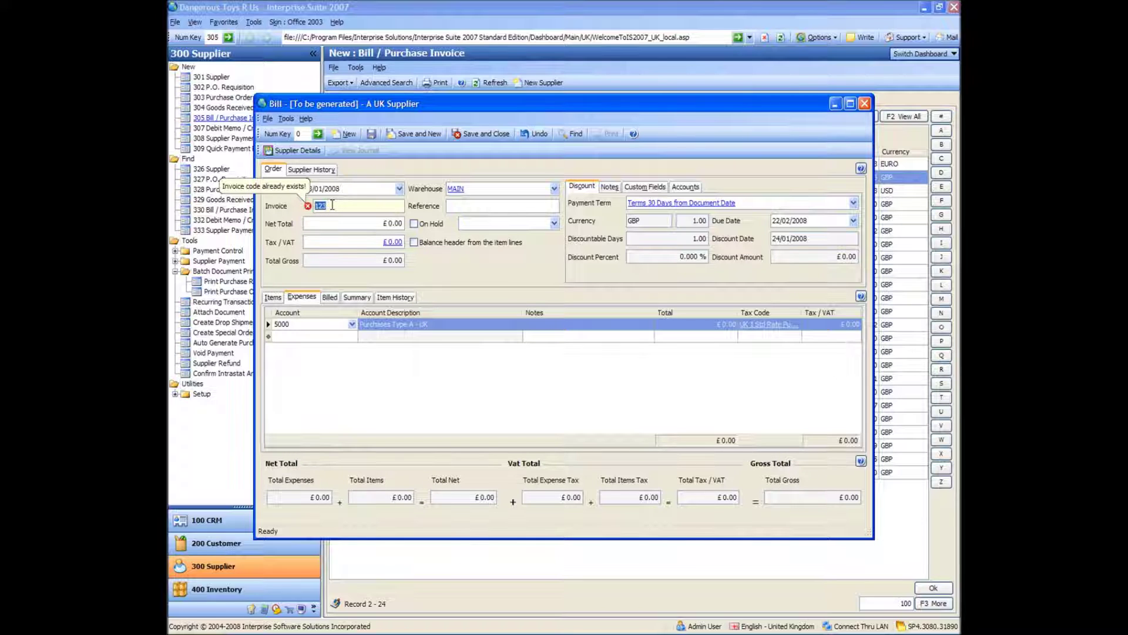
type("124")
key("Tab")
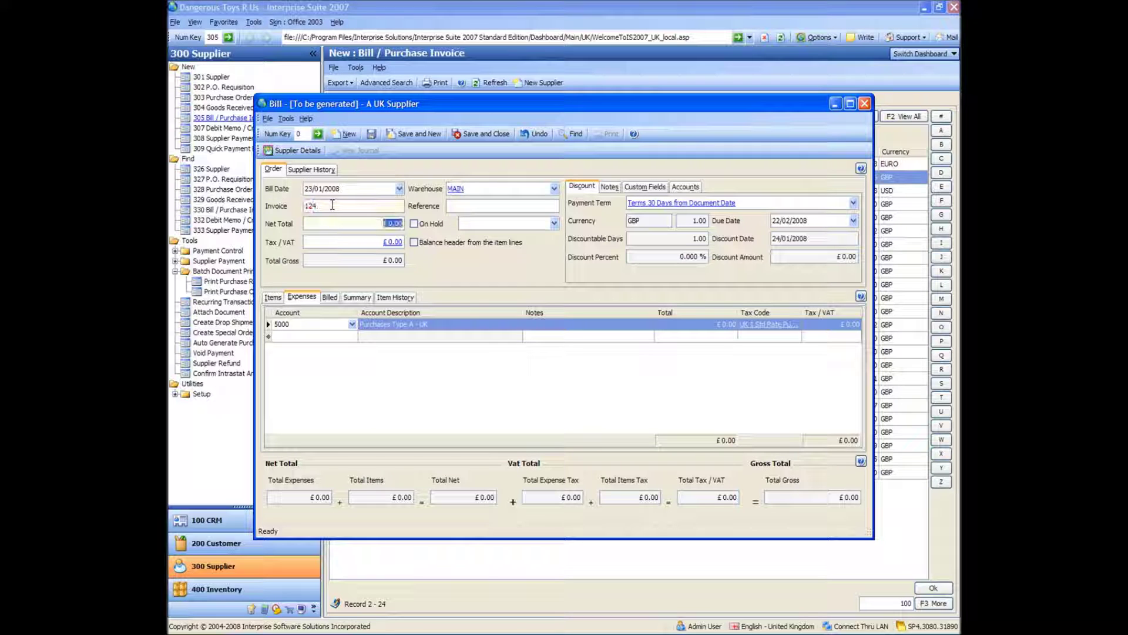
type("100")
key("Tab")
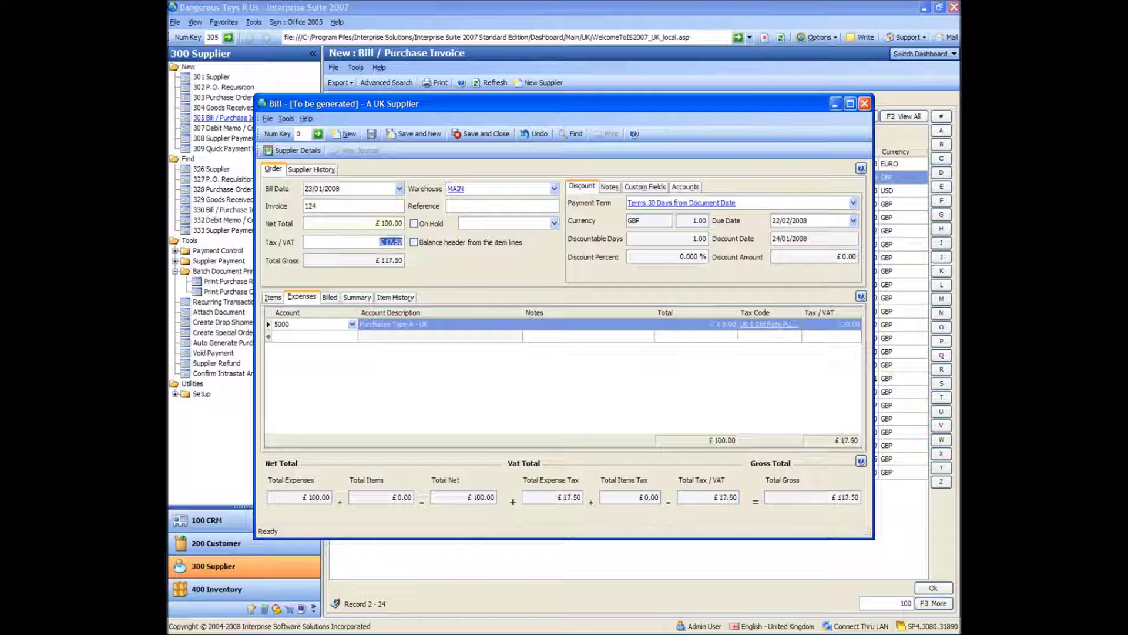
type("17.49")
key("Tab")
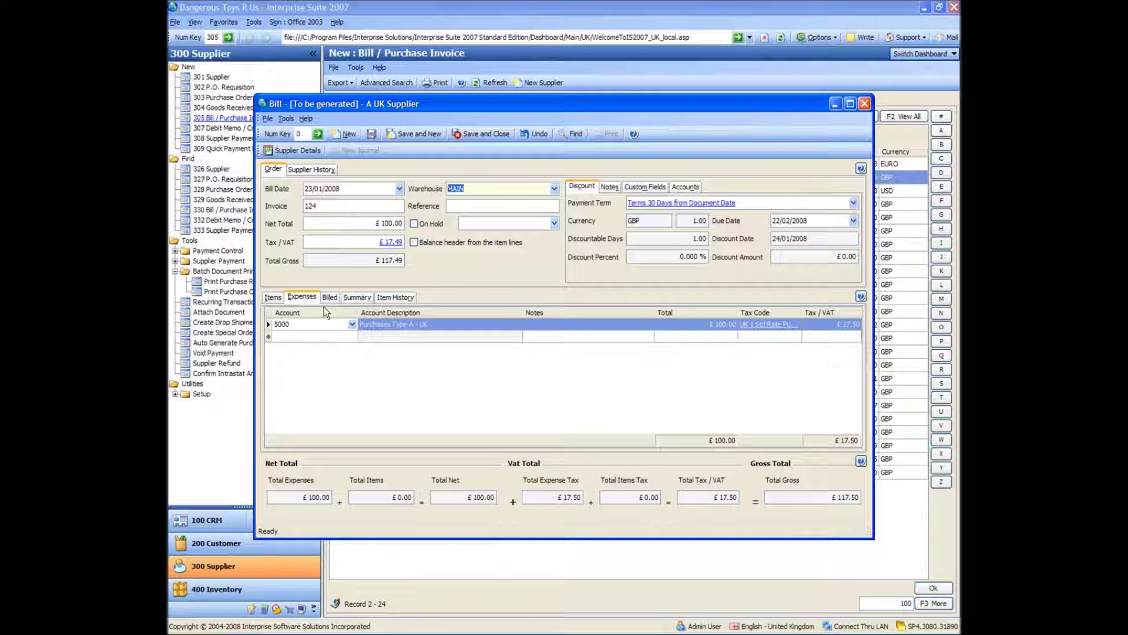
Change the bill's expense line to account 5995 and set its total to £50.00
left_click(341, 323)
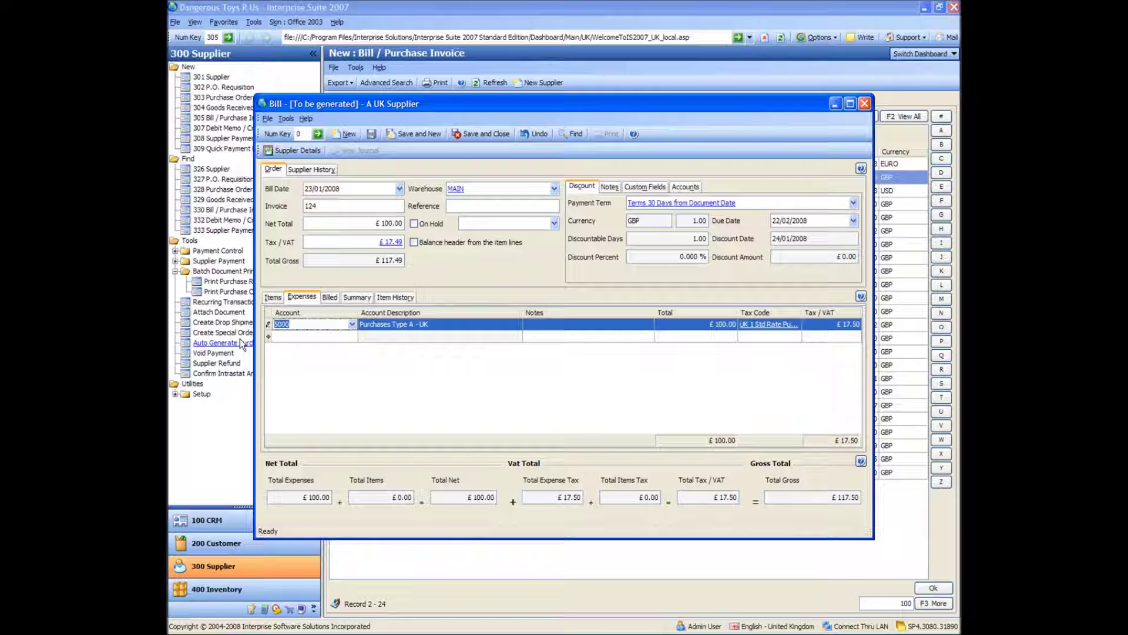
type("5995")
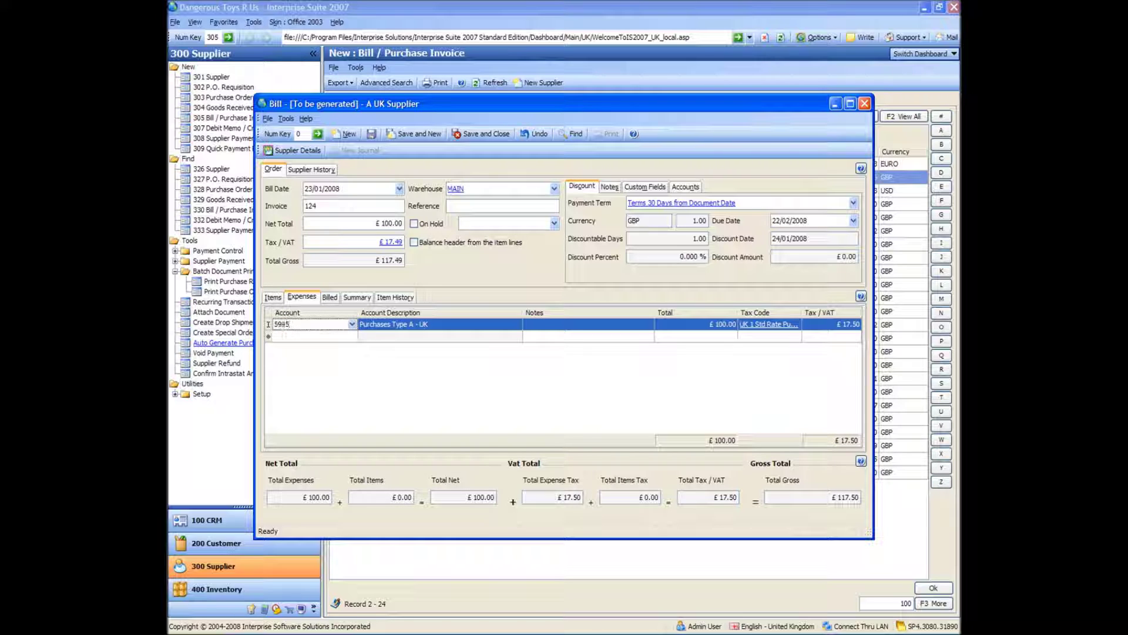
key("Tab")
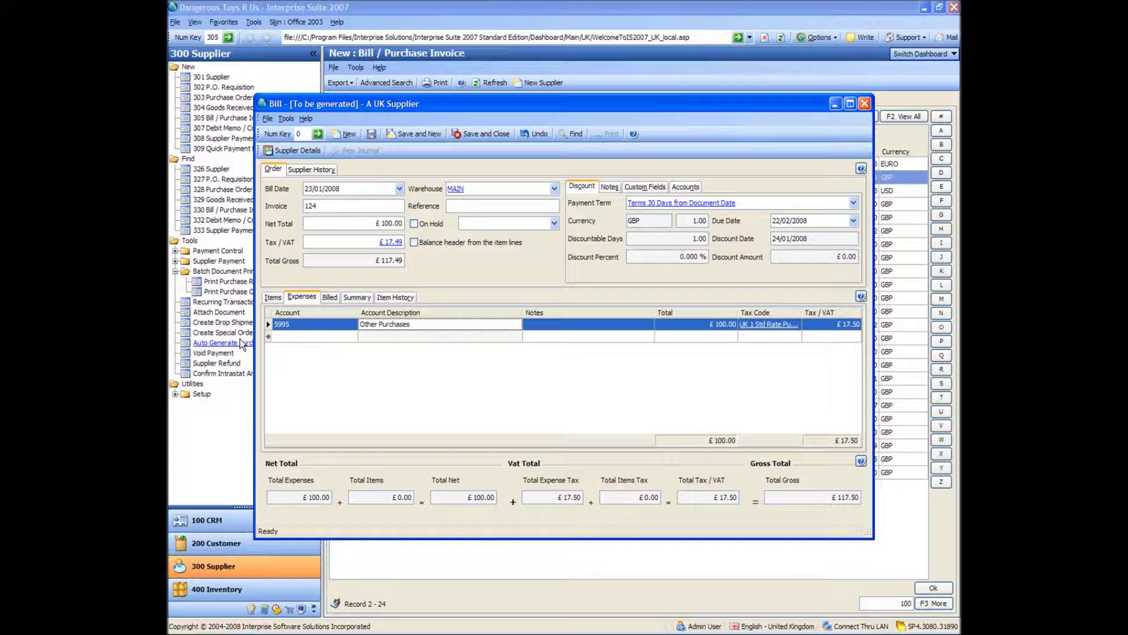
left_click(667, 325)
type("50")
key("Tab")
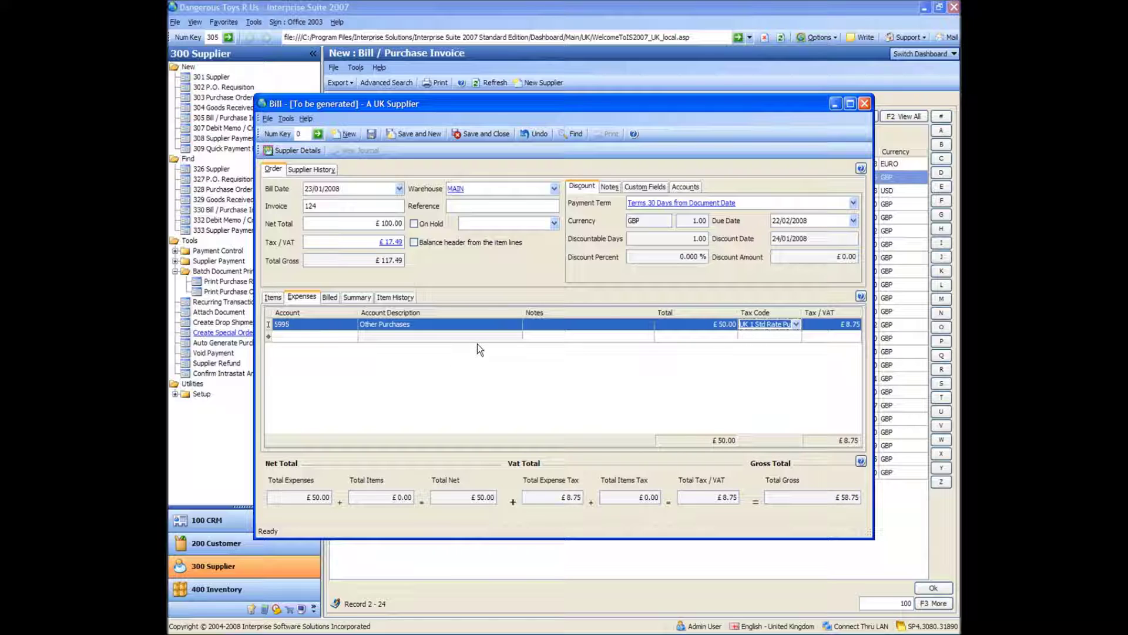
Add a second expense line of £50.00 on account 5000, and save and close the bill
left_click(326, 336)
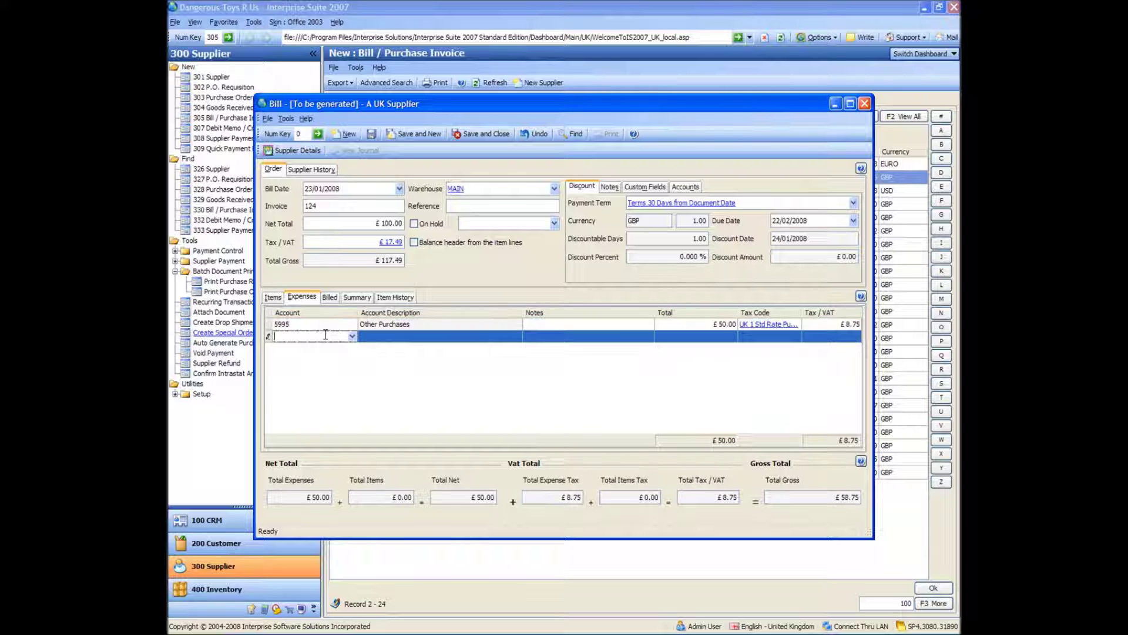
type("5000")
key("Tab")
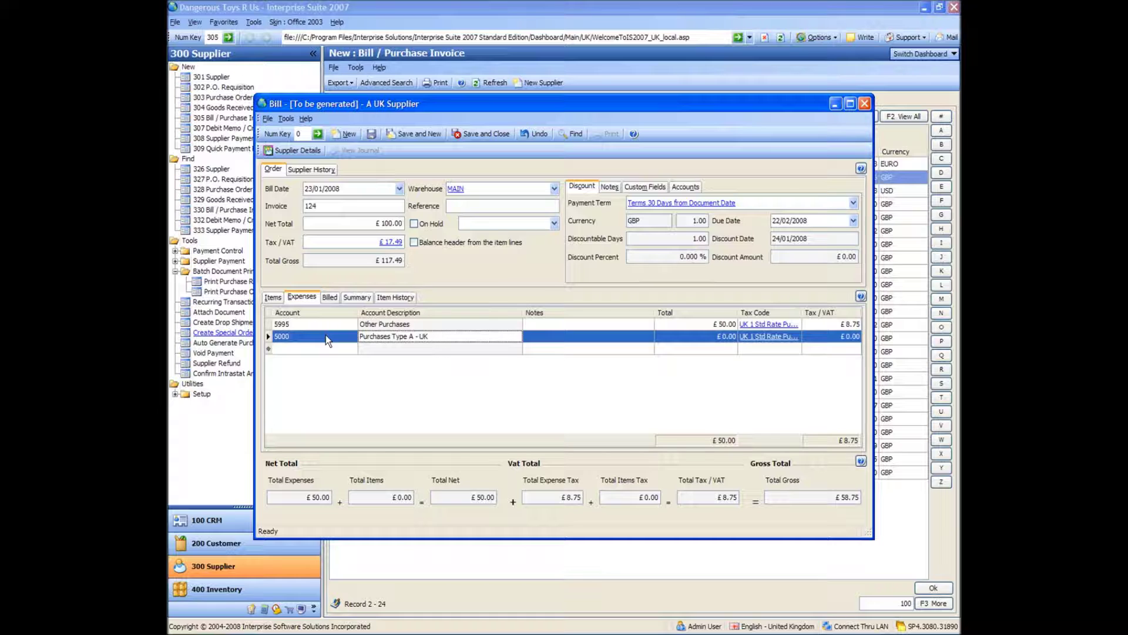
left_click(714, 336)
double_click(714, 335)
type("50")
key("Tab")
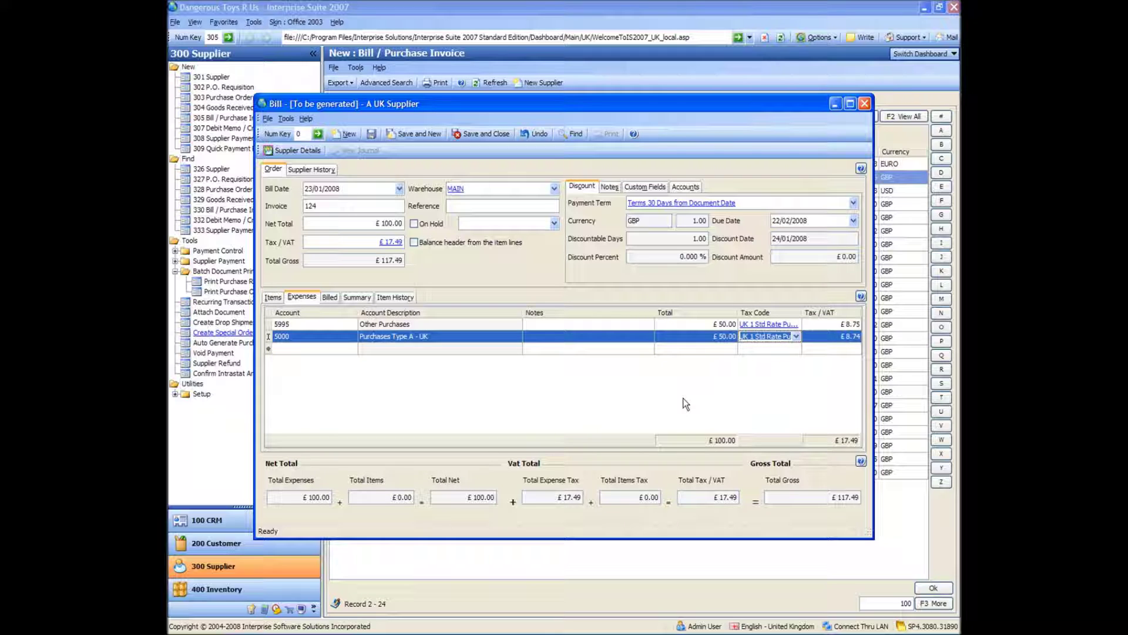
left_click(616, 372)
left_click(484, 134)
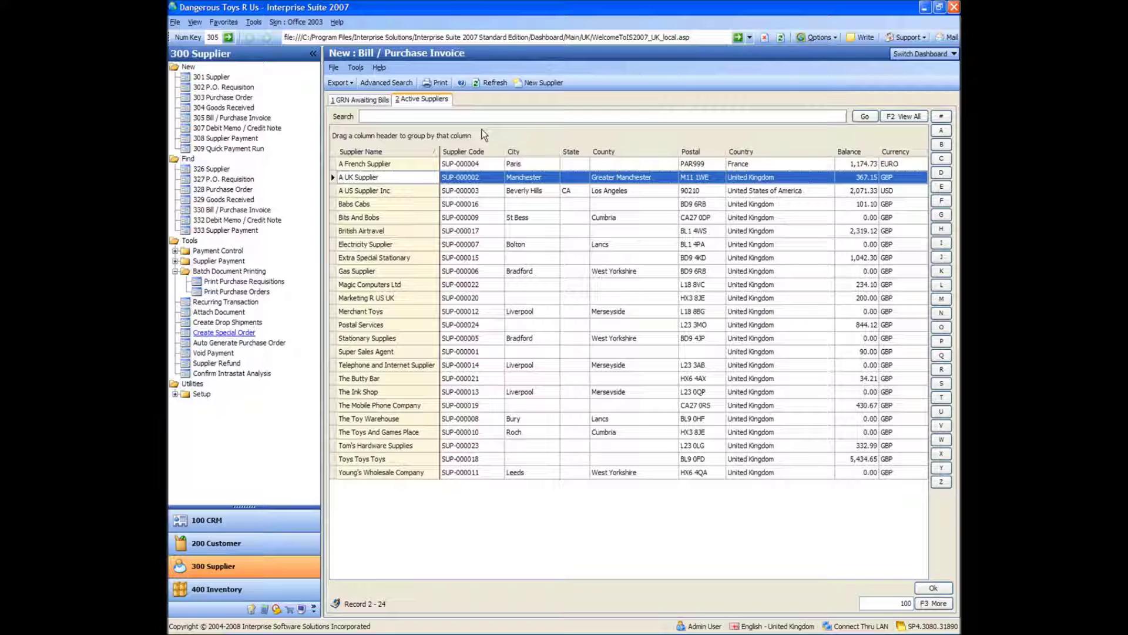
Create a new purchase order for A UK Supplier with a line for 10 Bullets
left_click(499, 234)
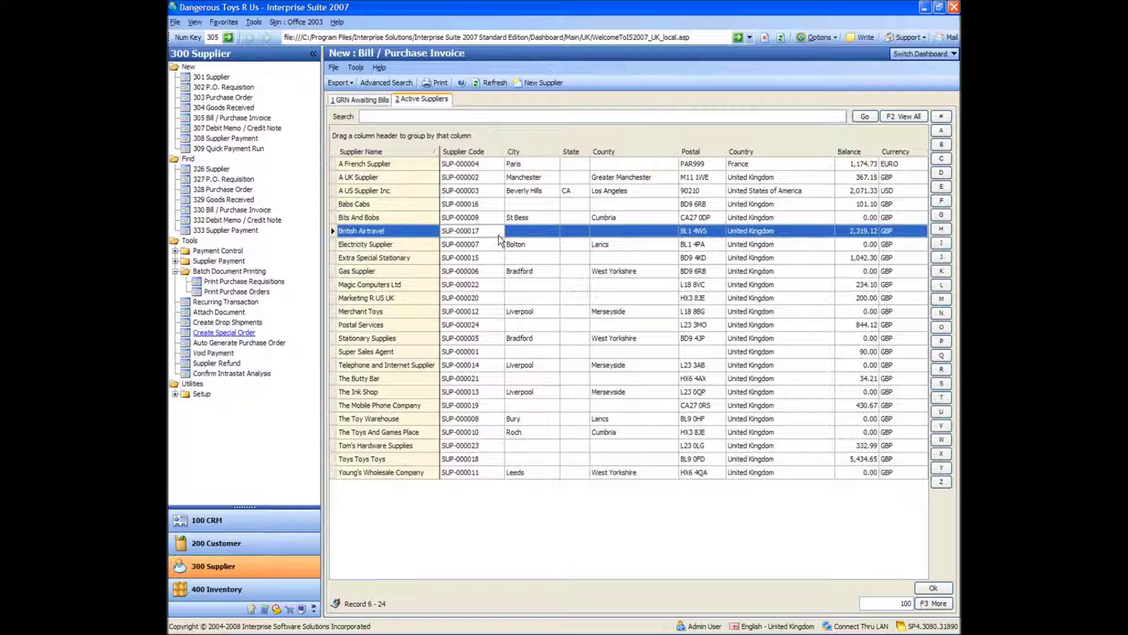
left_click(229, 99)
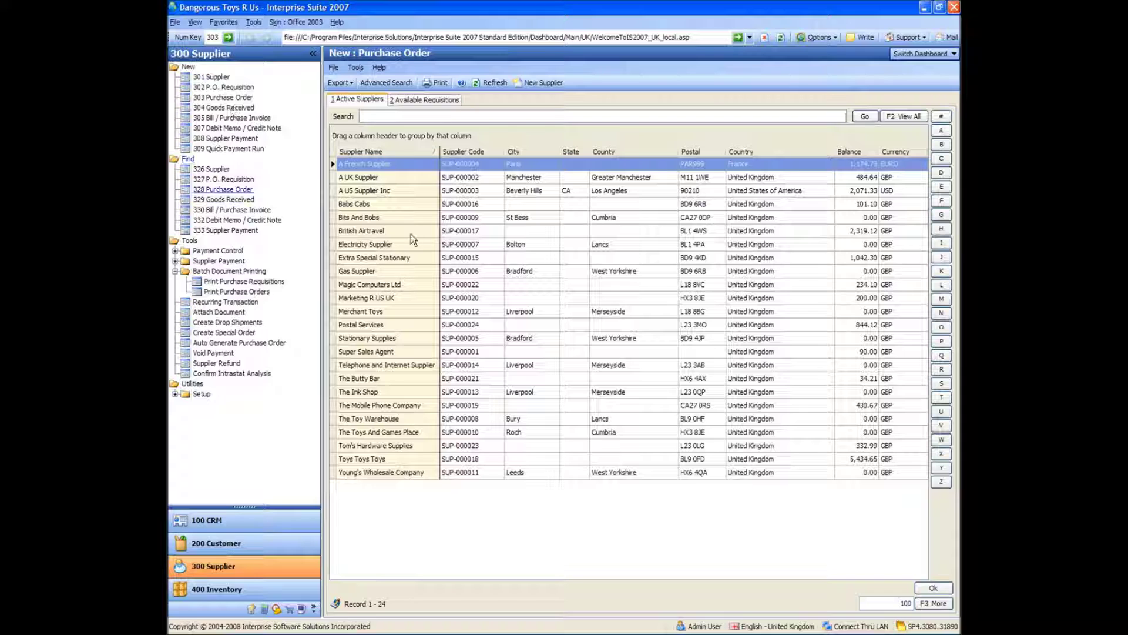
left_click(402, 178)
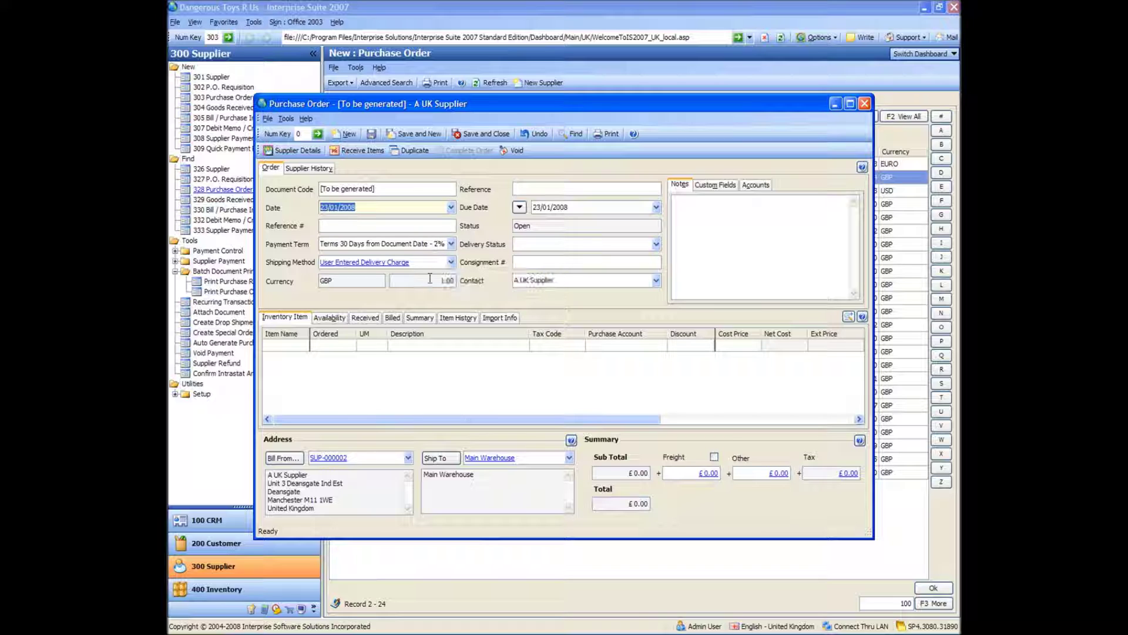
left_click(300, 346)
type("bullets")
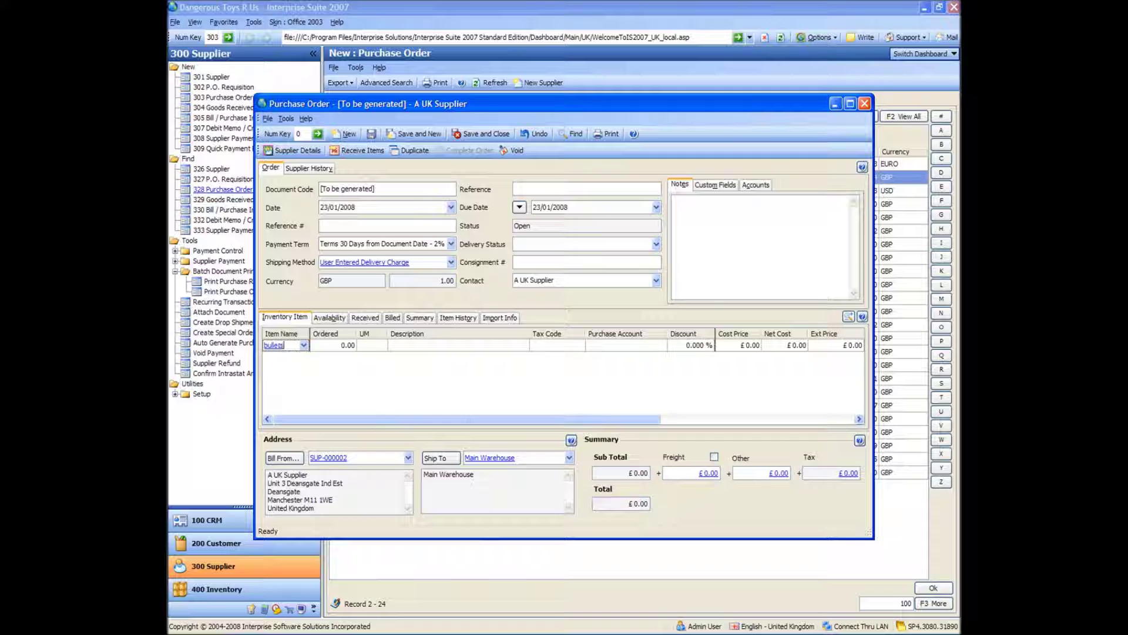
key("Tab")
type("10")
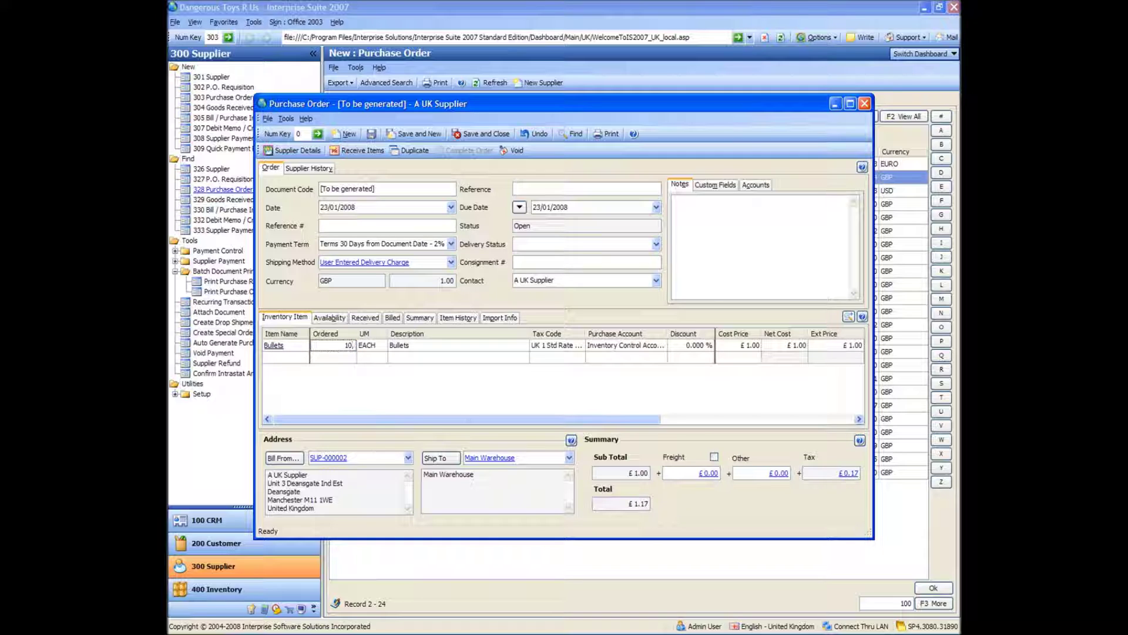
Add a line for 10 Hand Gun items at a cost price of £10.00 each, and save the purchase order
left_click(282, 358)
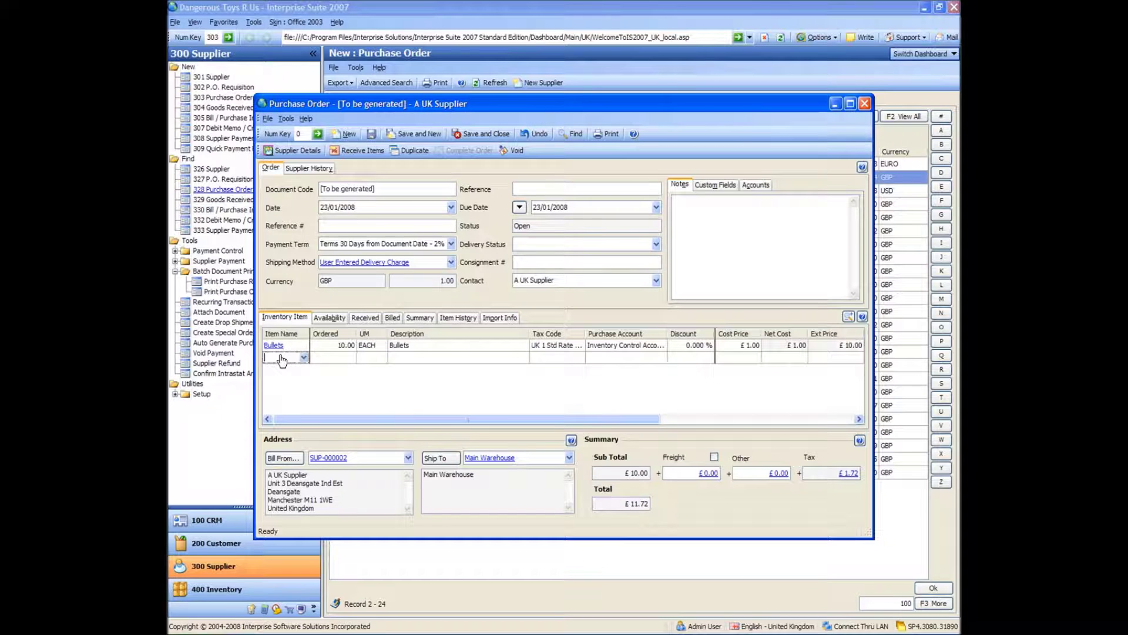
type("Hand Gun")
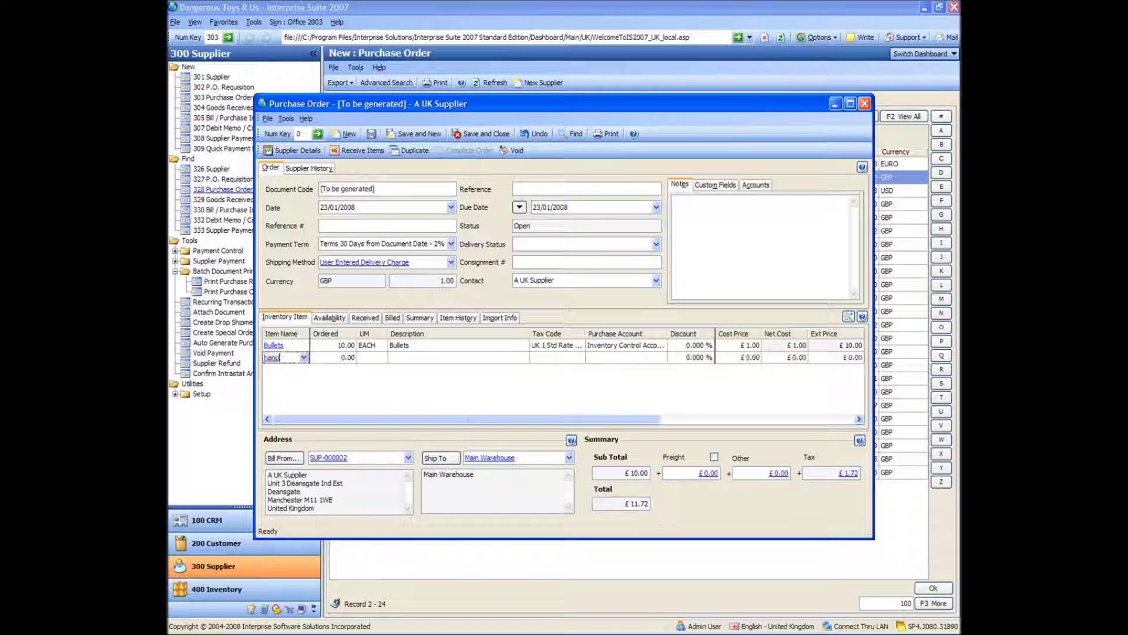
key("Tab")
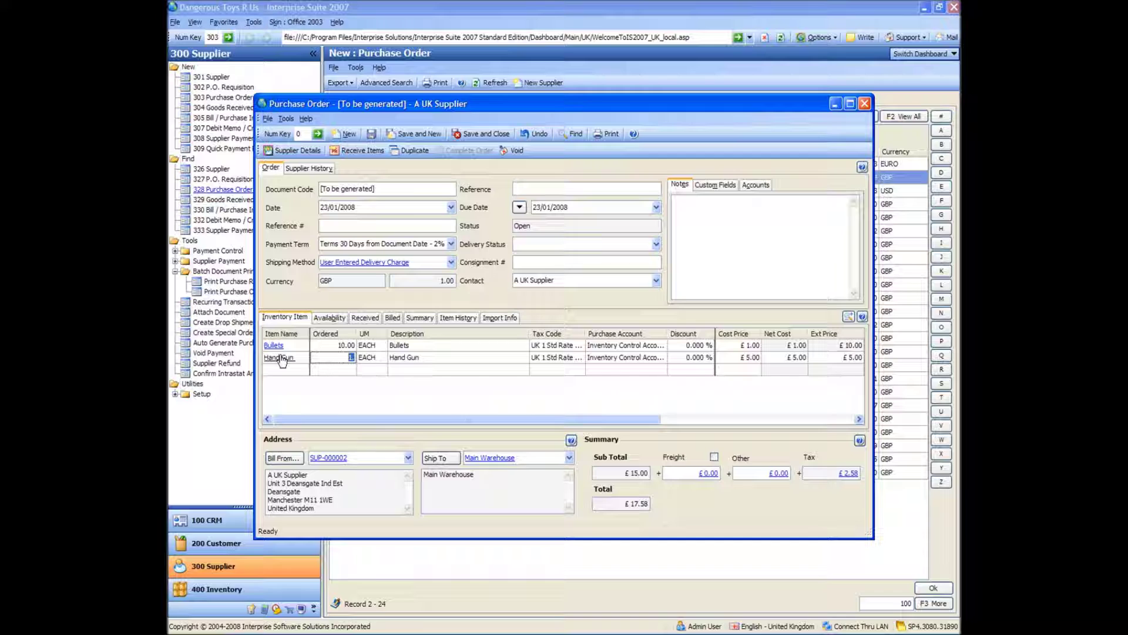
type("10")
key("Tab")
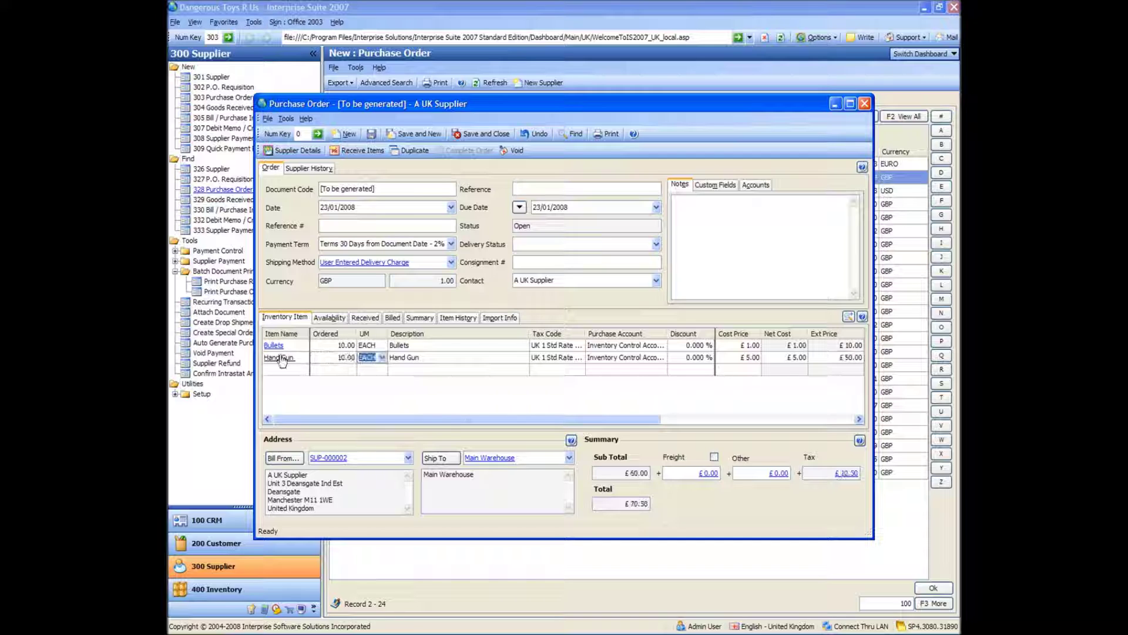
key("Tab")
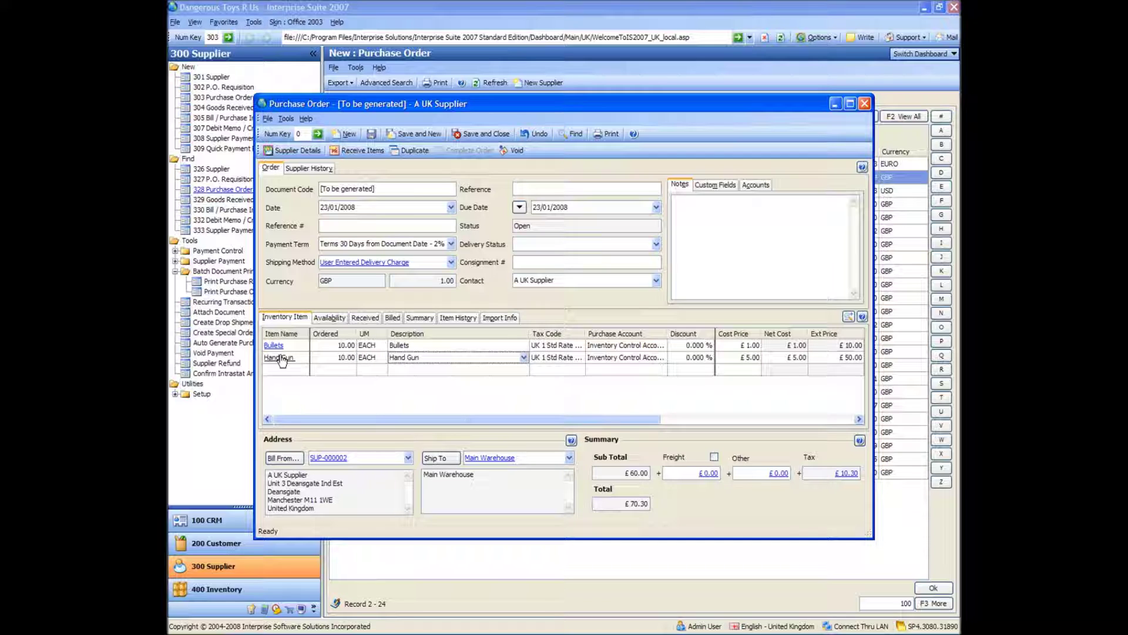
key("Tab")
type("10")
key("Tab")
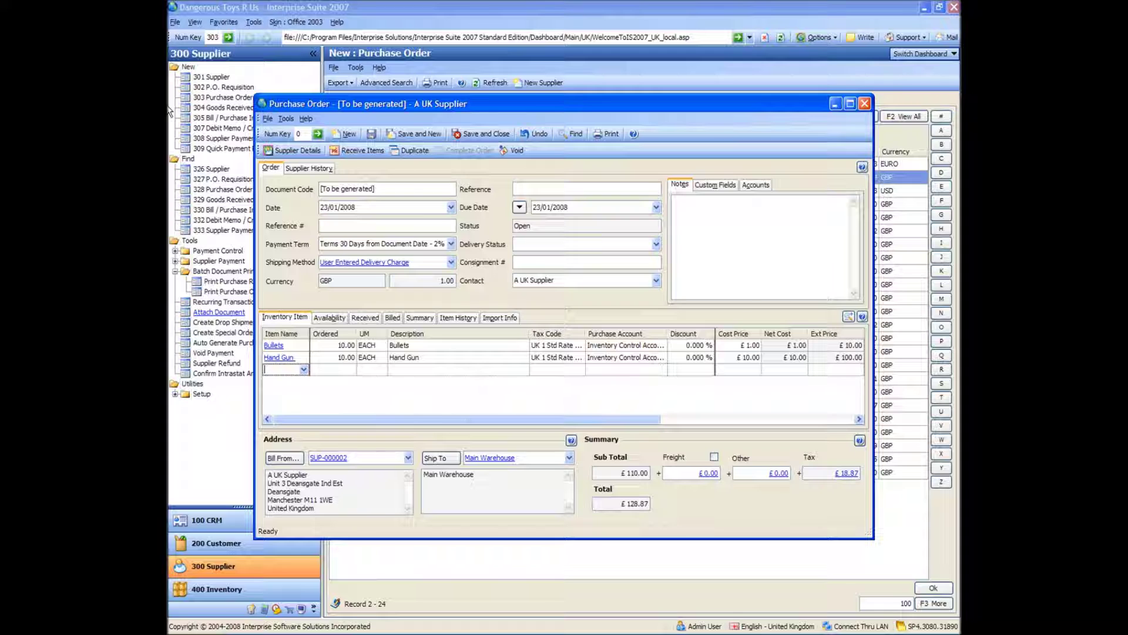
left_click(373, 134)
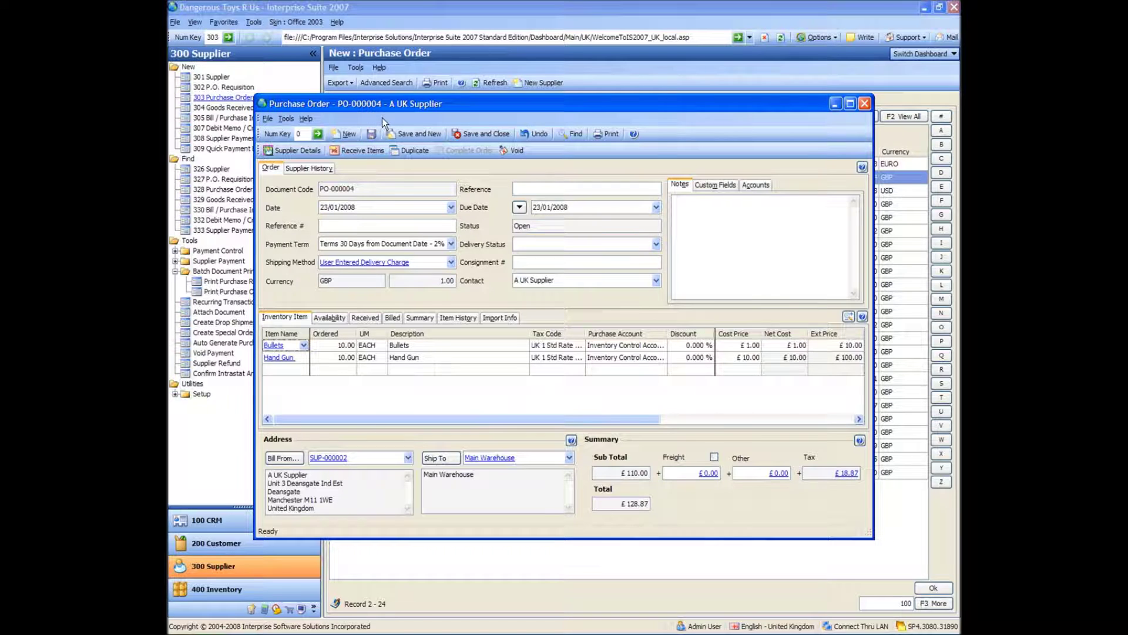
Receive the items directly from the saved purchase order and open the resulting goods received note
left_click_drag(389, 102, 410, 107)
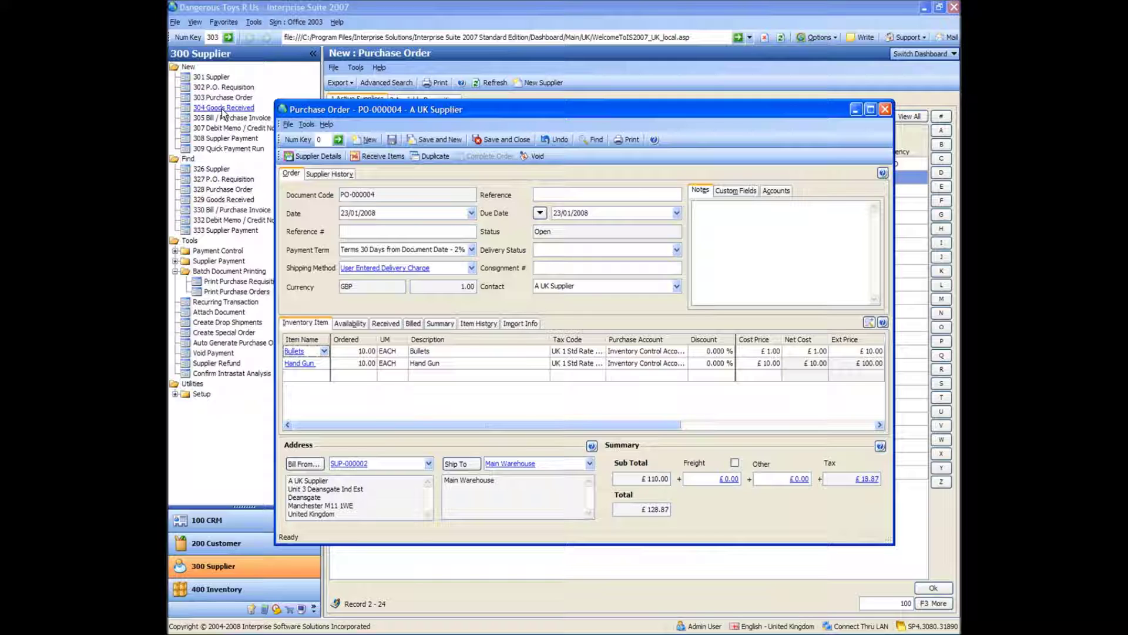
left_click(377, 156)
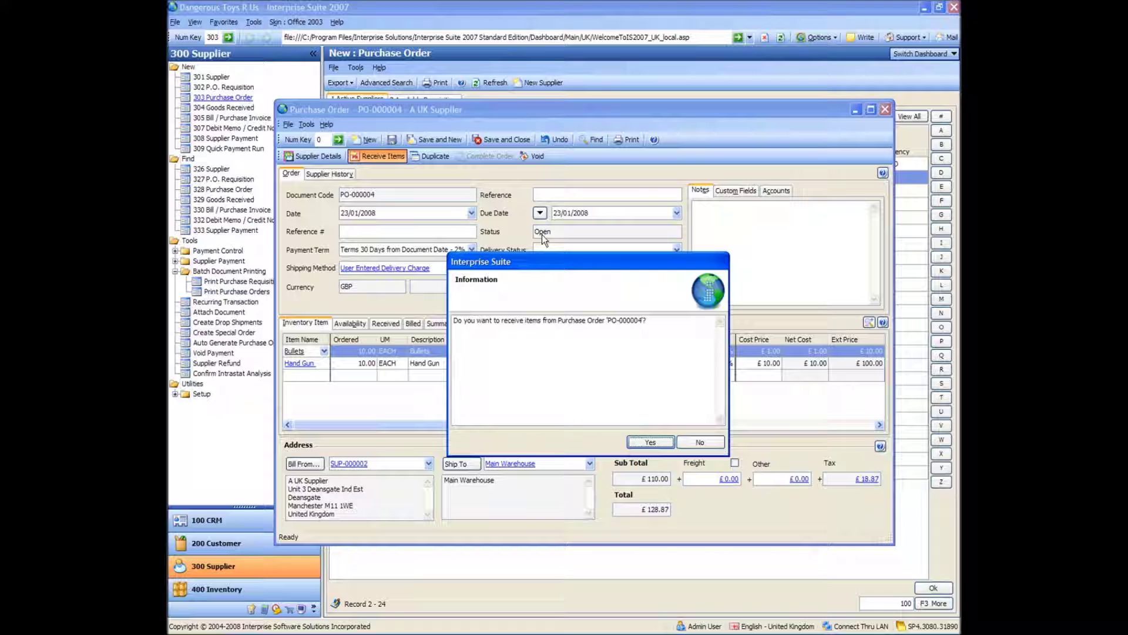
left_click(650, 443)
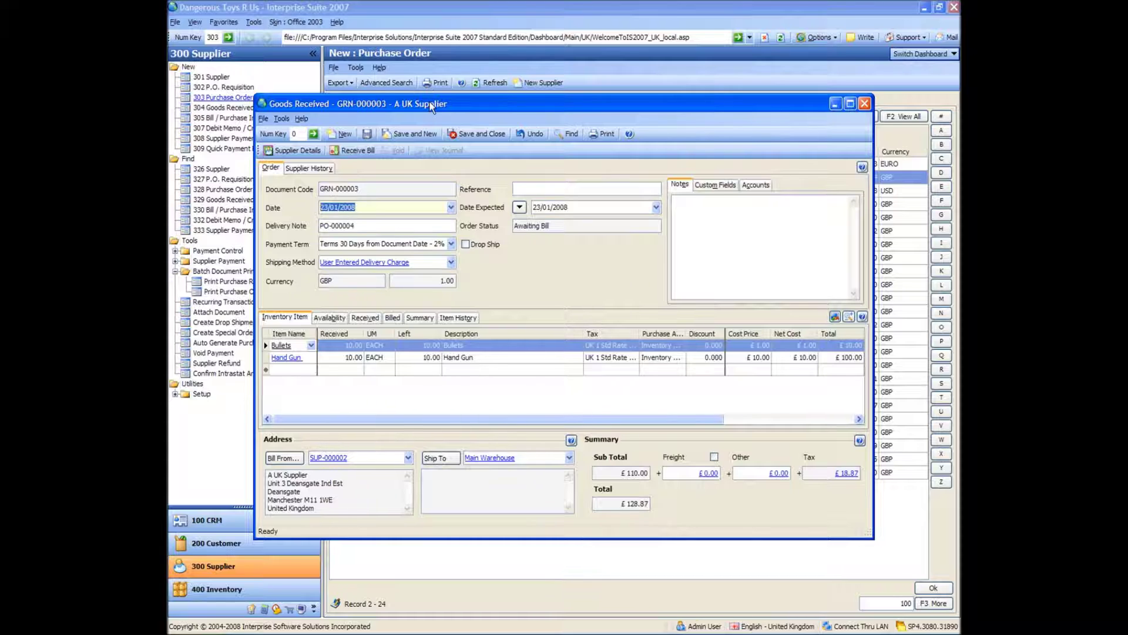
Set the received quantity of Bullets to 5, keep the purchase order's ordered quantity, and save the goods received note
left_click_drag(430, 104, 484, 91)
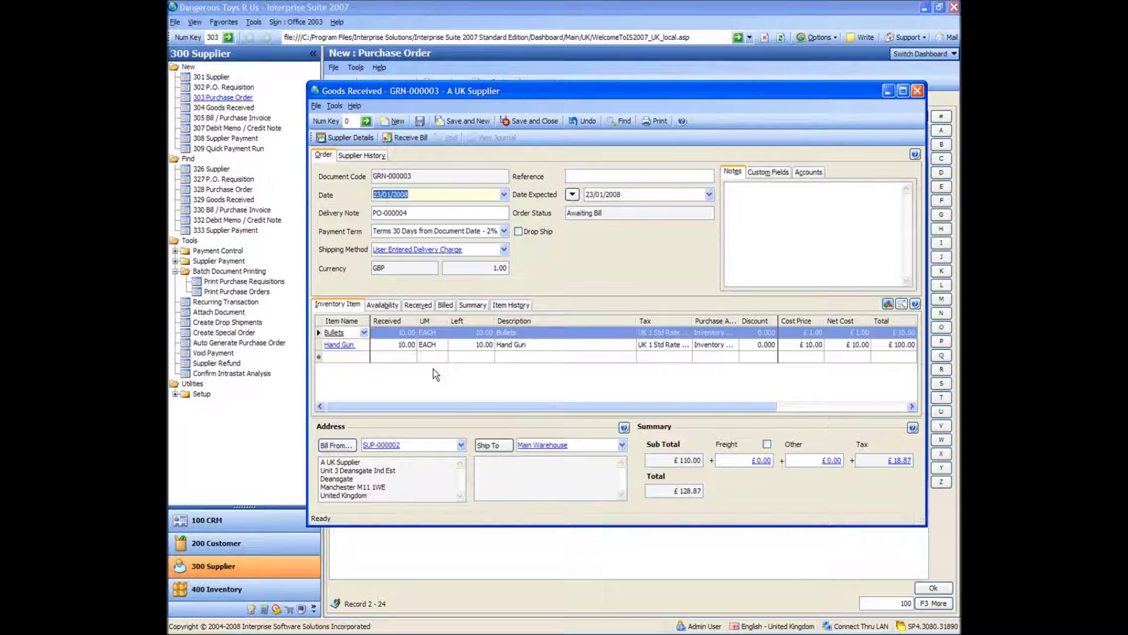
left_click(400, 332)
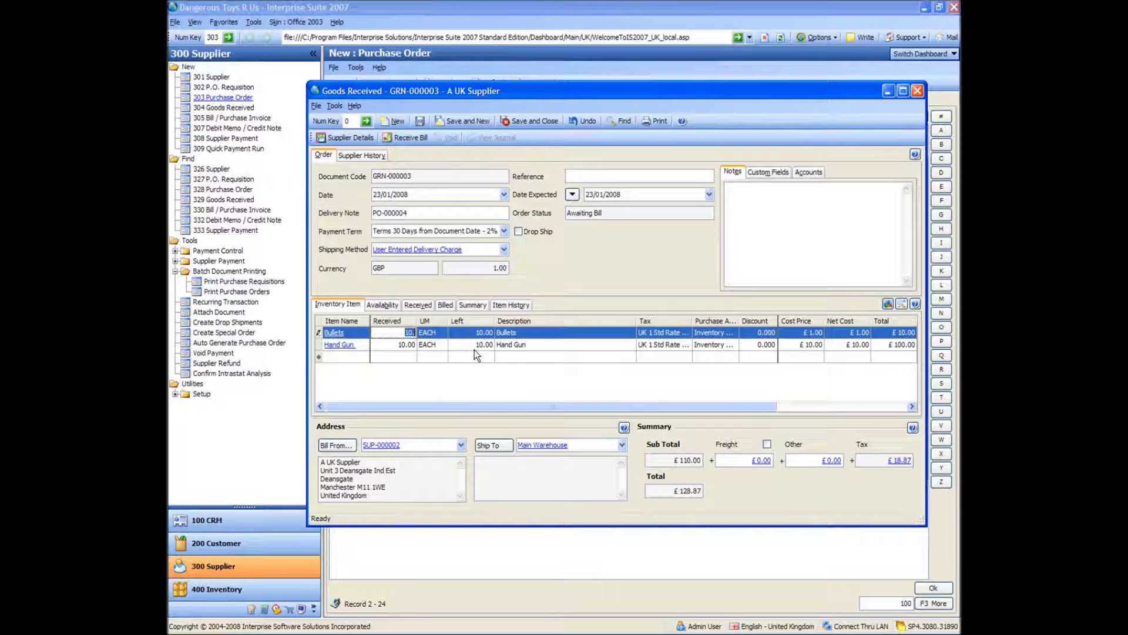
type("5.")
key("Return")
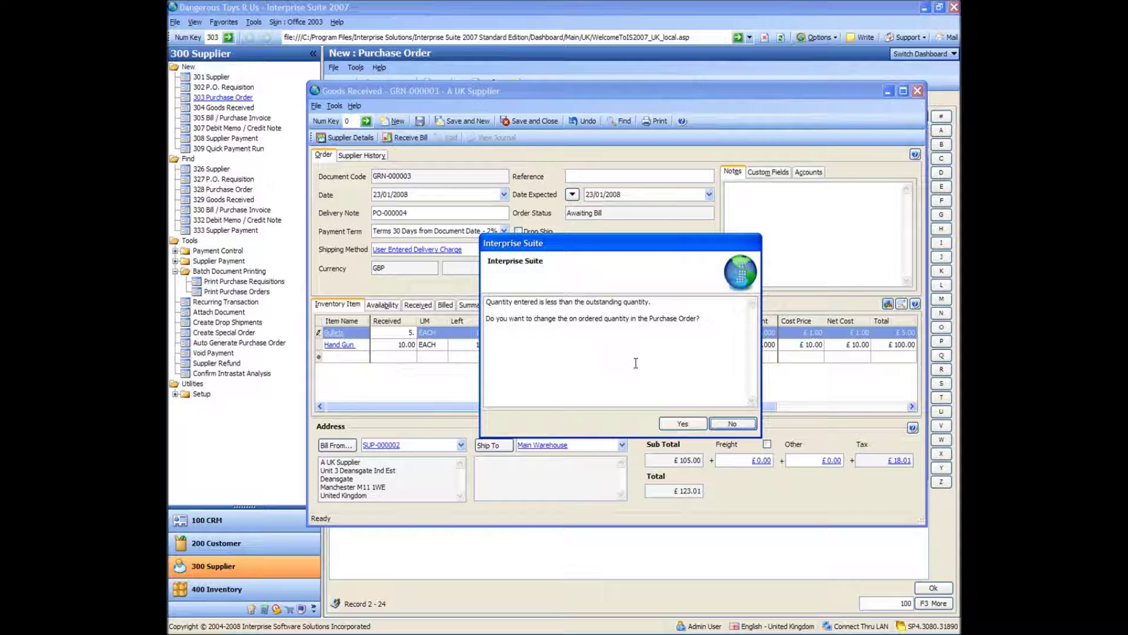
left_click(732, 424)
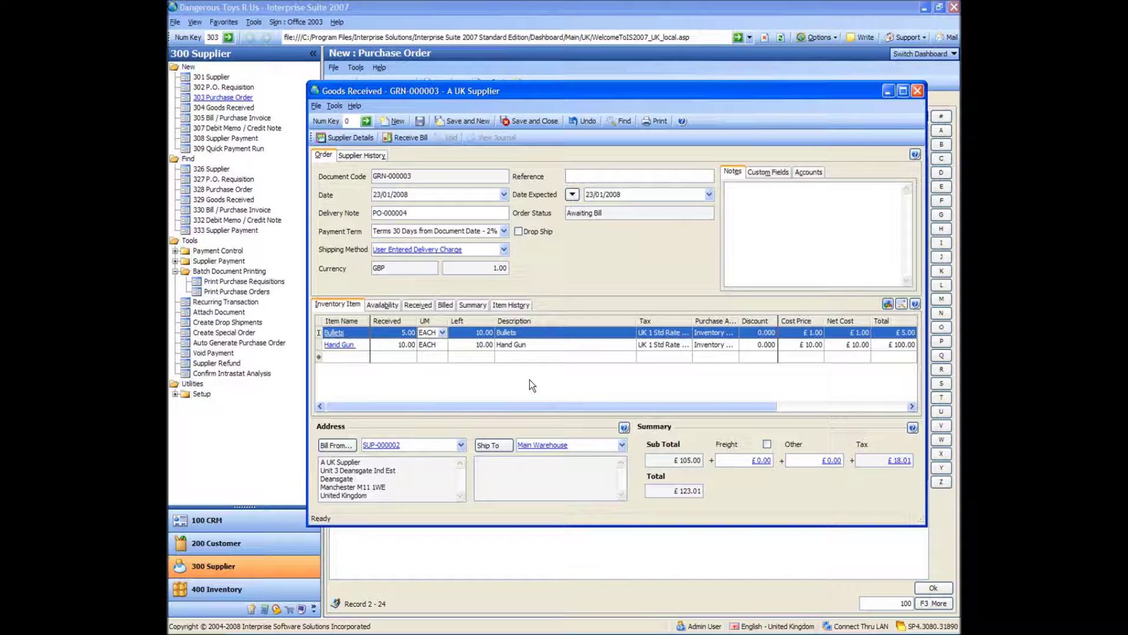
left_click(419, 123)
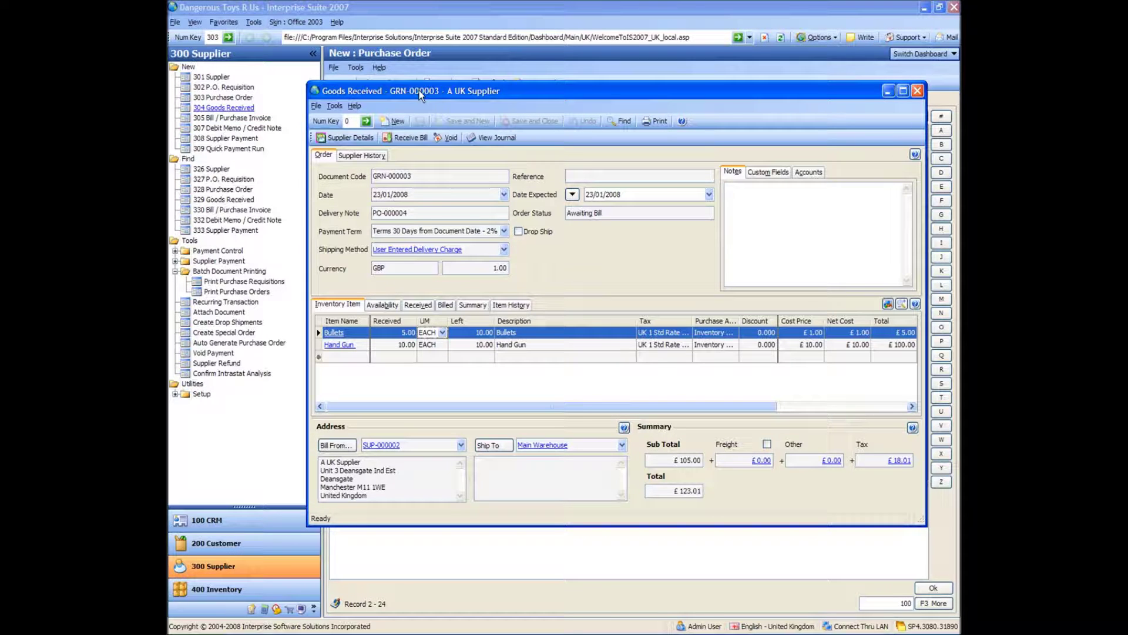
Create a bill directly from the goods received note and open it for viewing
left_click(405, 142)
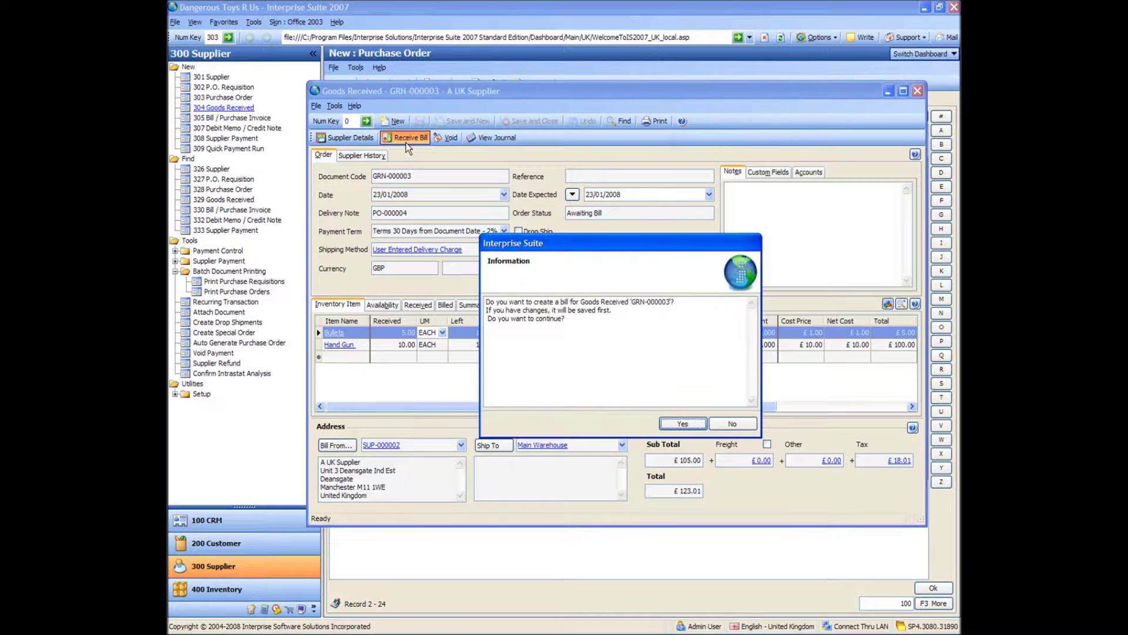
left_click(682, 424)
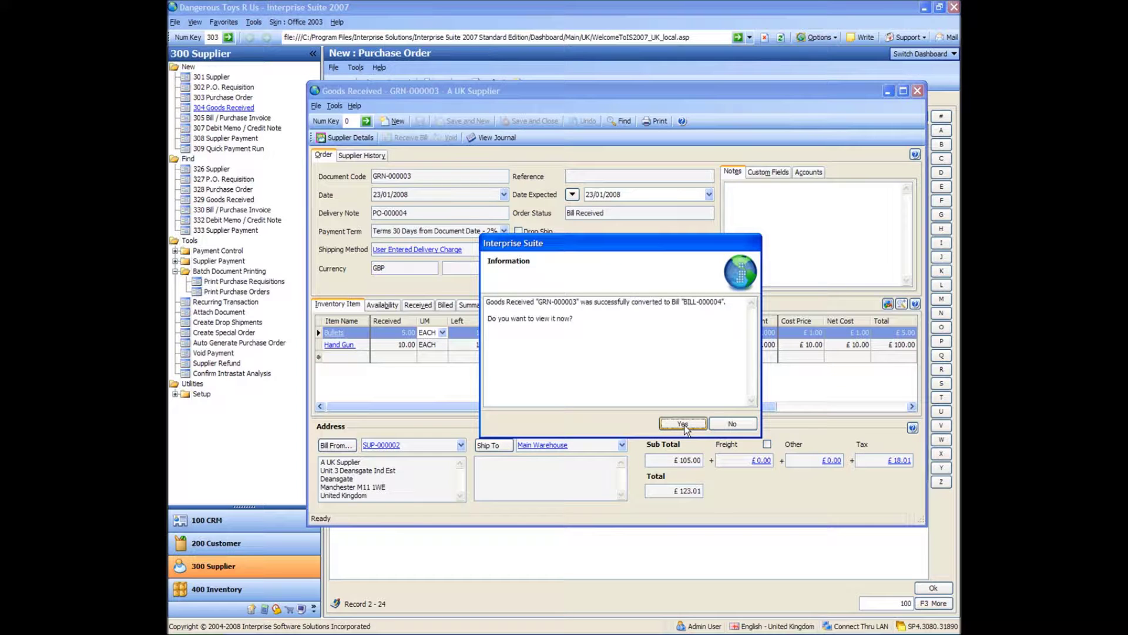
left_click(683, 424)
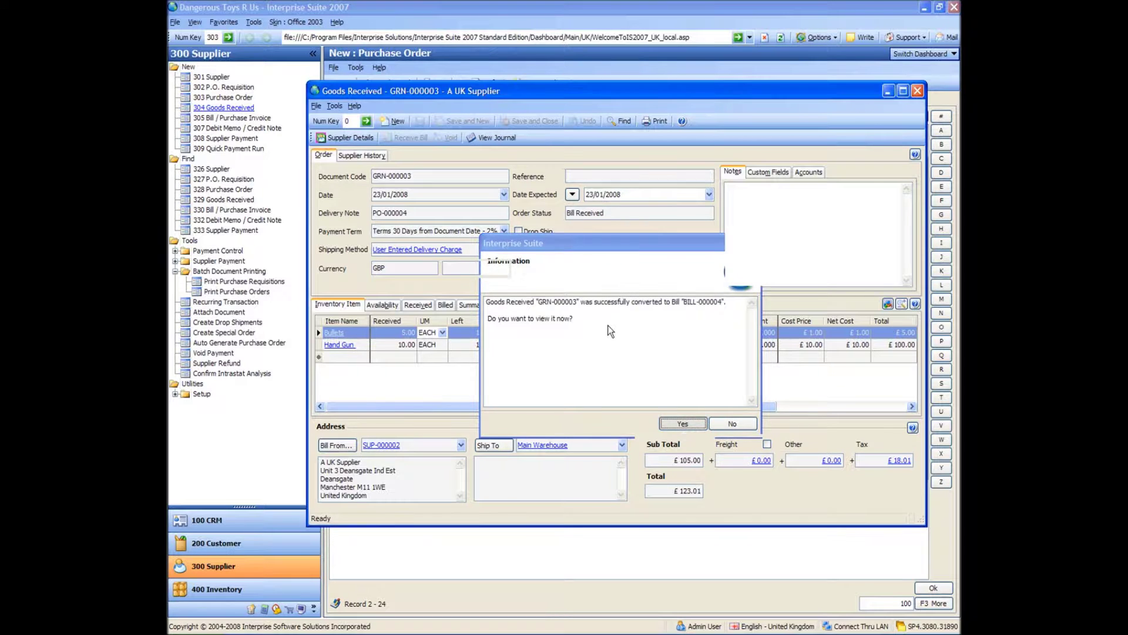